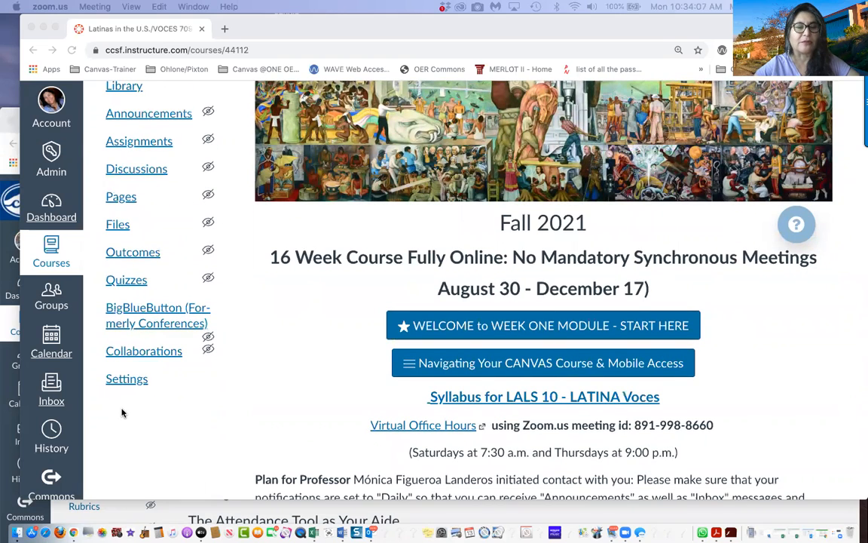
# - Open the navigation settings of the LALS 10 Latinas in the U.S./VOCES course
pyautogui.click(124, 408)
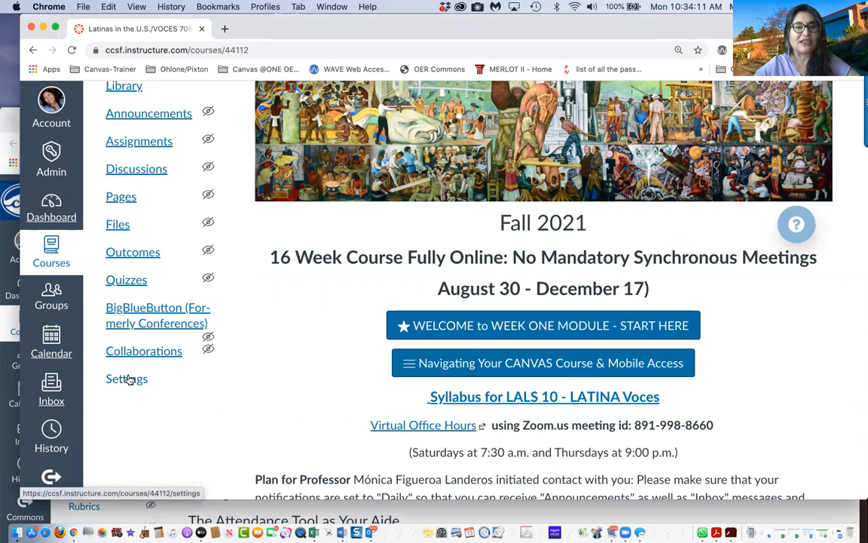
pyautogui.click(130, 380)
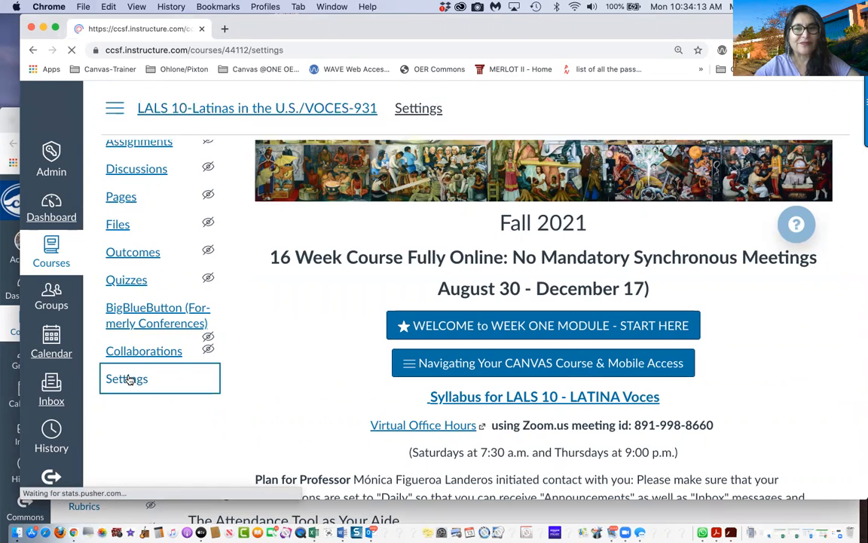
pyautogui.click(439, 170)
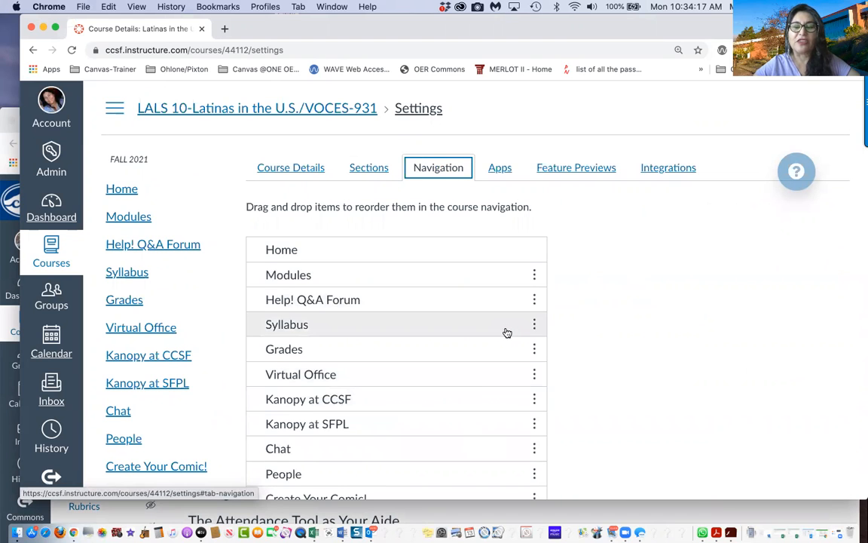
# - Enable the disabled Attendance item in the course navigation
pyautogui.scroll(-3, 504, 333)
pyautogui.scroll(-1, 507, 334)
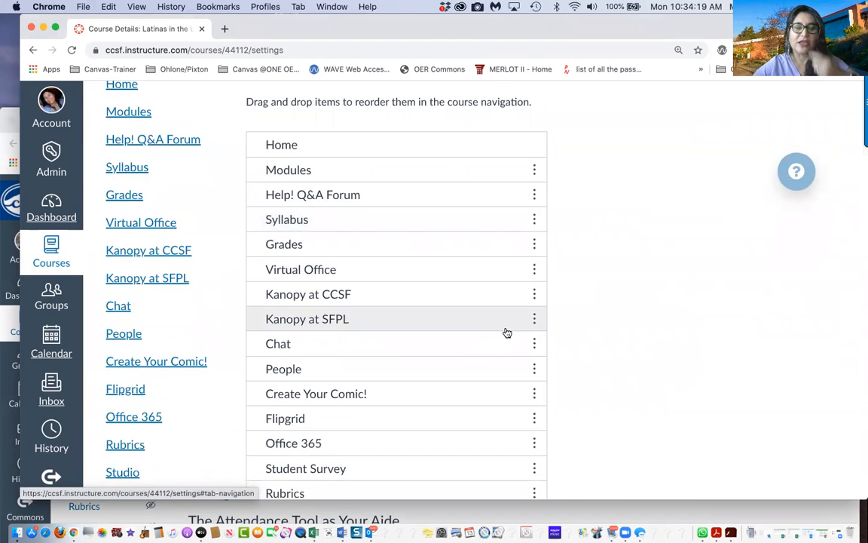
pyautogui.scroll(-3, 508, 334)
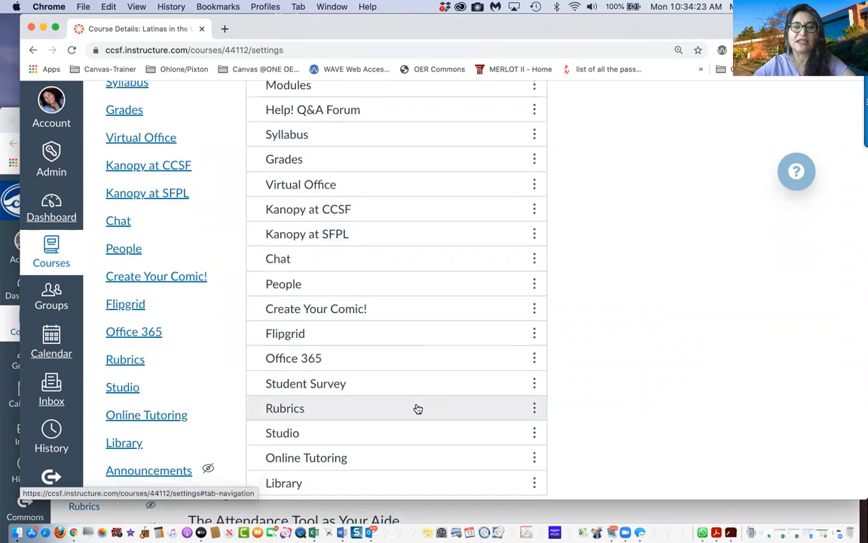
pyautogui.scroll(-3, 418, 408)
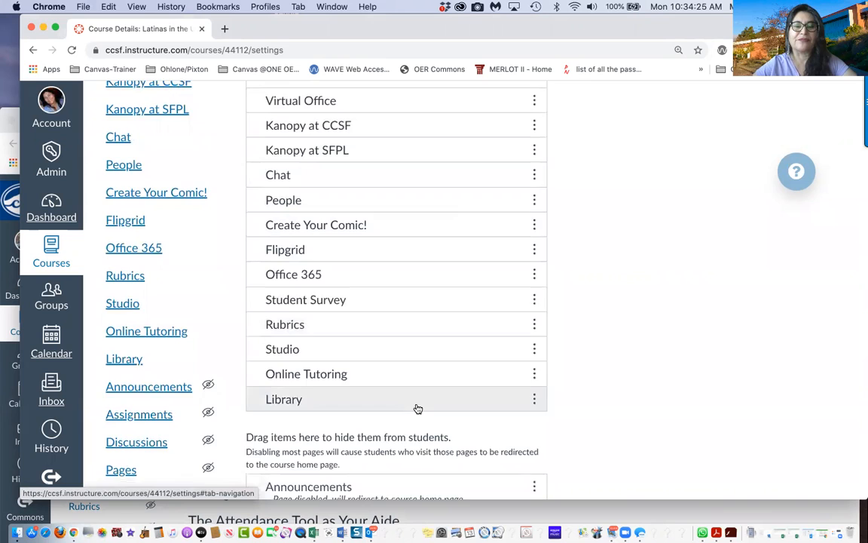
pyautogui.scroll(-6, 418, 408)
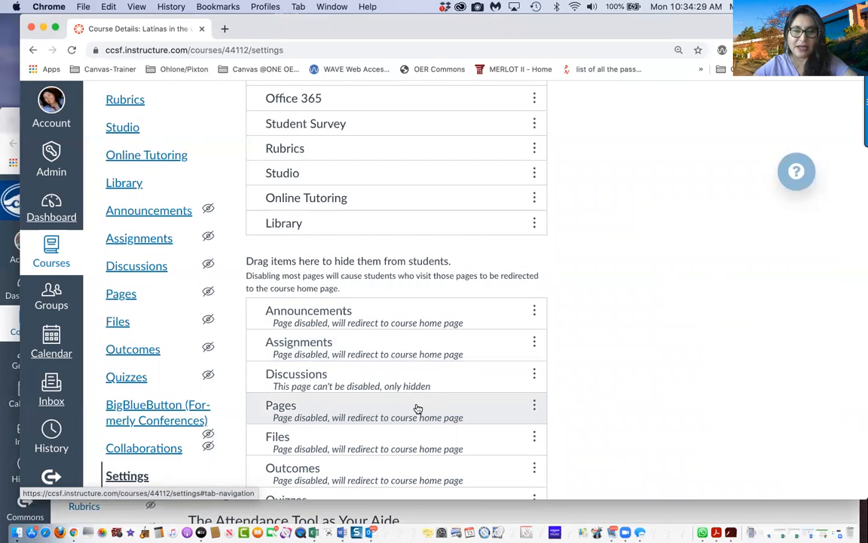
pyautogui.scroll(-2, 419, 409)
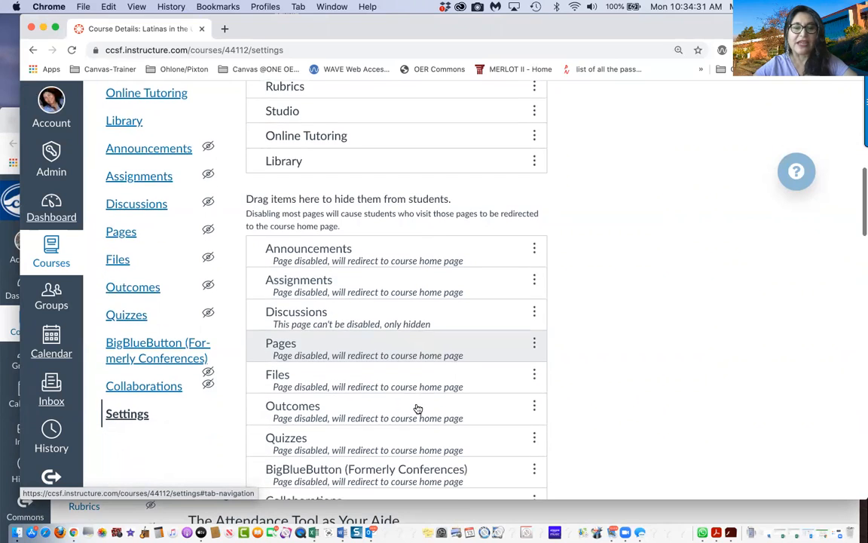
pyautogui.scroll(-3, 419, 408)
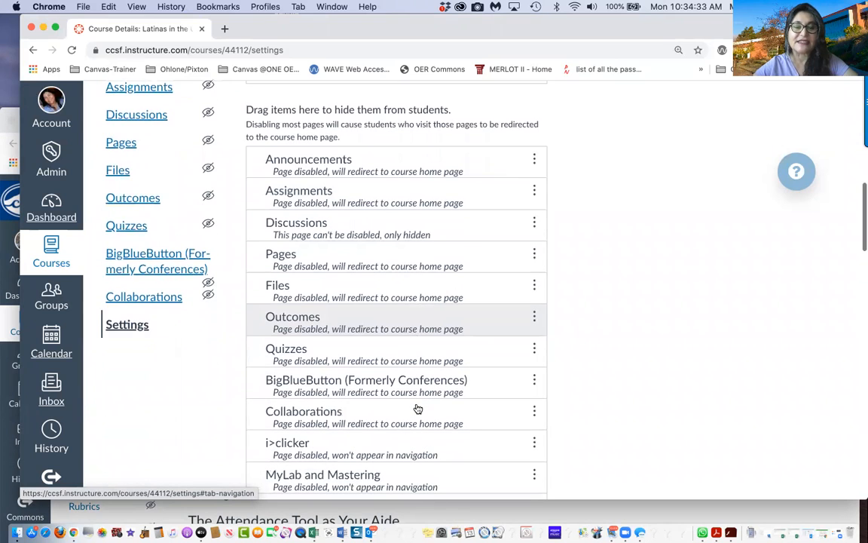
pyautogui.scroll(-5, 418, 409)
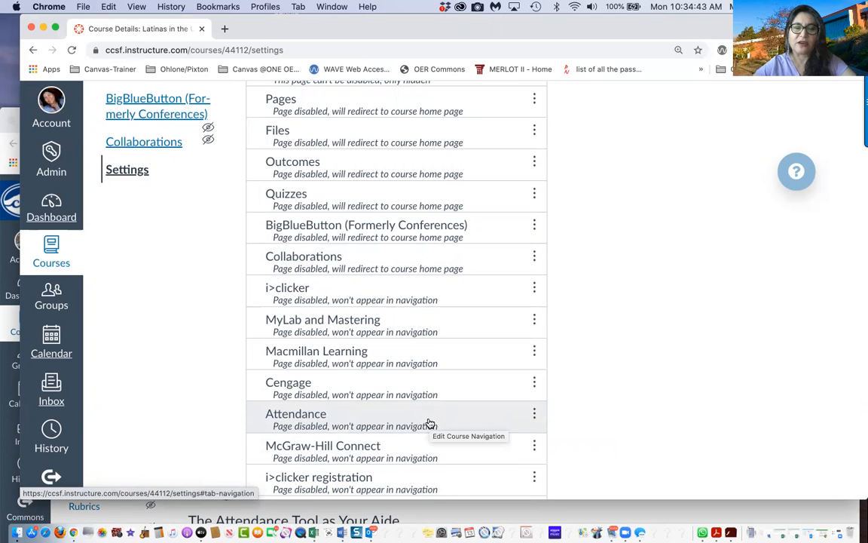
pyautogui.click(535, 415)
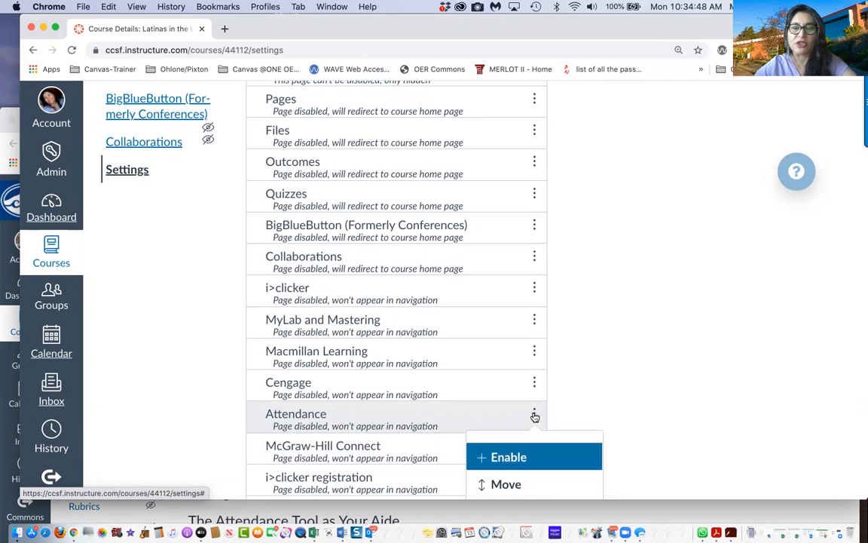
pyautogui.click(507, 458)
# - Move Attendance up in the course navigation order, placing it between Kanopy at SFPL and Chat
pyautogui.scroll(-2, 632, 416)
pyautogui.scroll(-5, 631, 417)
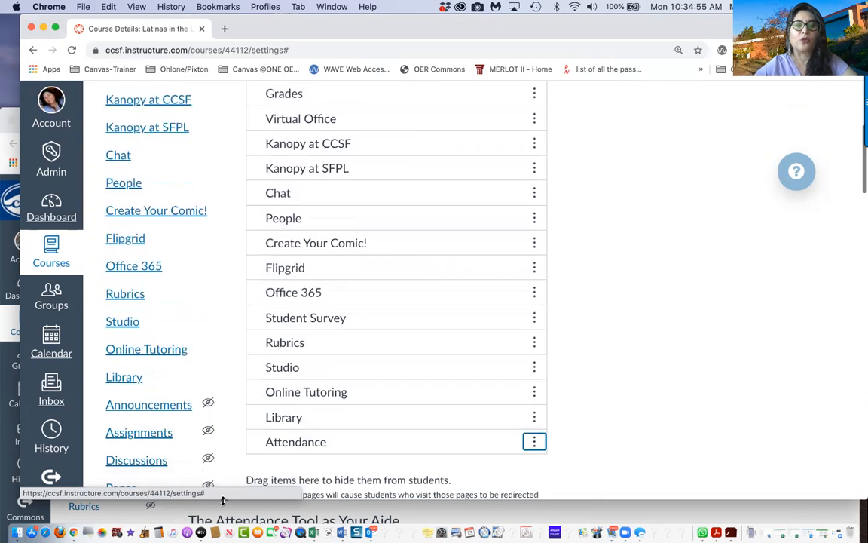
pyautogui.moveTo(262, 441); pyautogui.dragTo(272, 192)
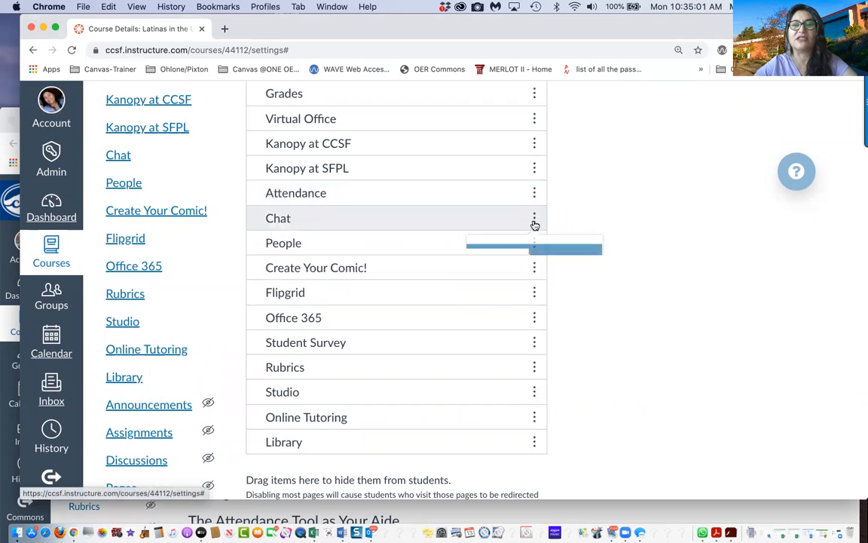
# - Disable Chat in the course navigation and save the navigation changes
pyautogui.click(507, 260)
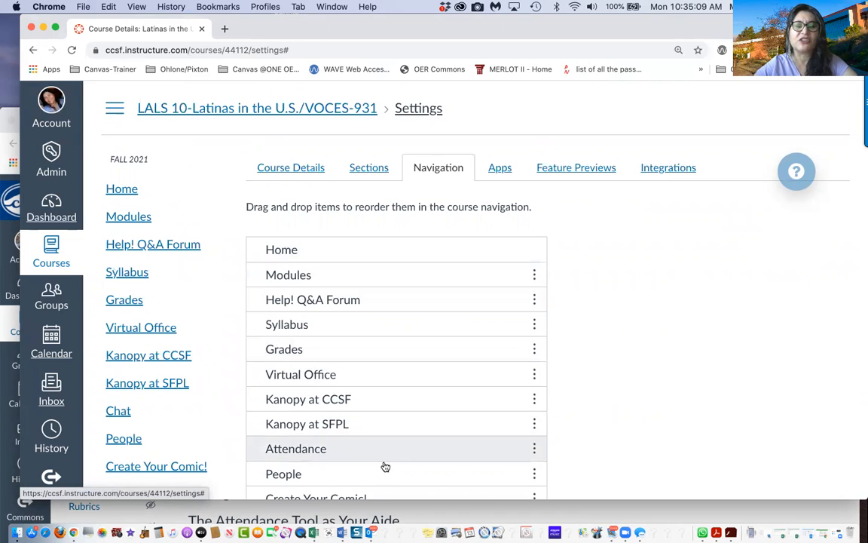
pyautogui.scroll(-4, 611, 448)
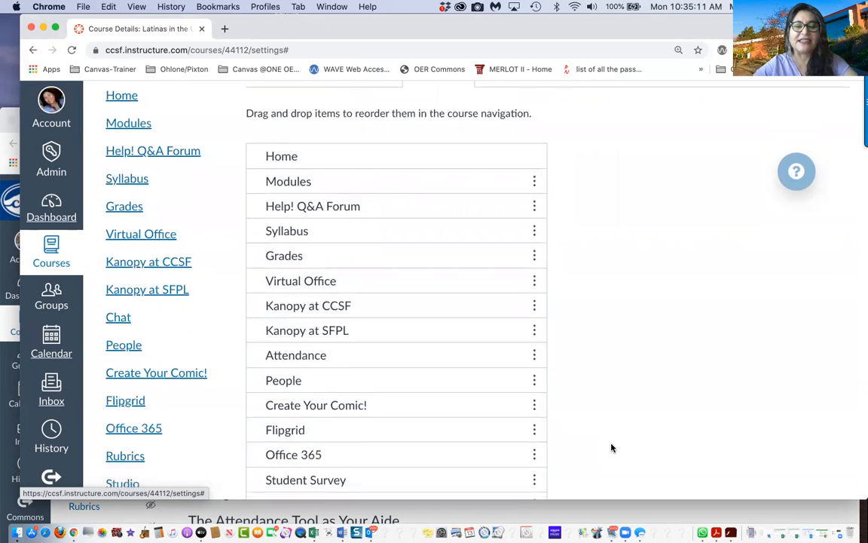
pyautogui.scroll(-6, 611, 448)
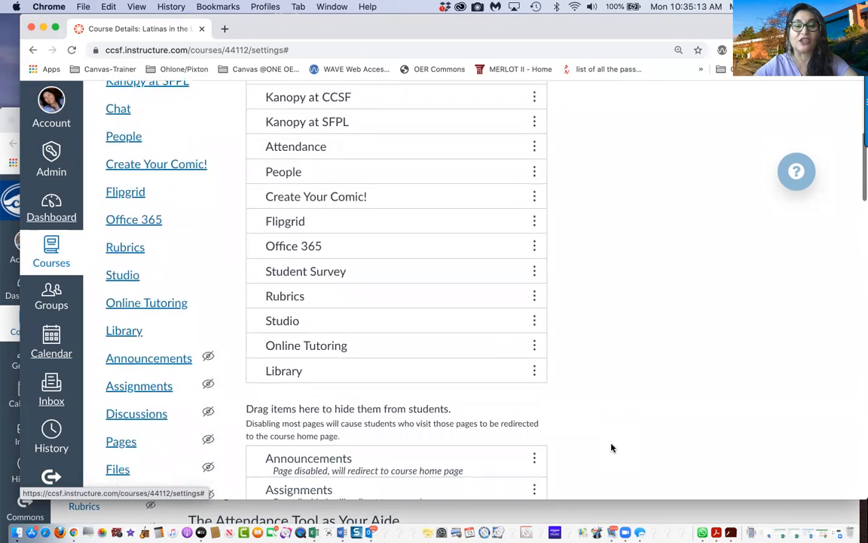
pyautogui.scroll(-14, 612, 448)
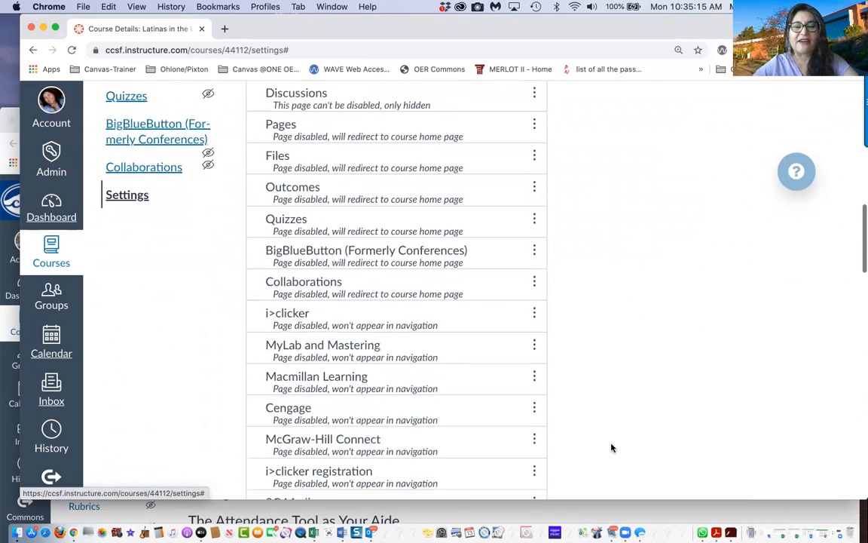
pyautogui.scroll(-7, 612, 448)
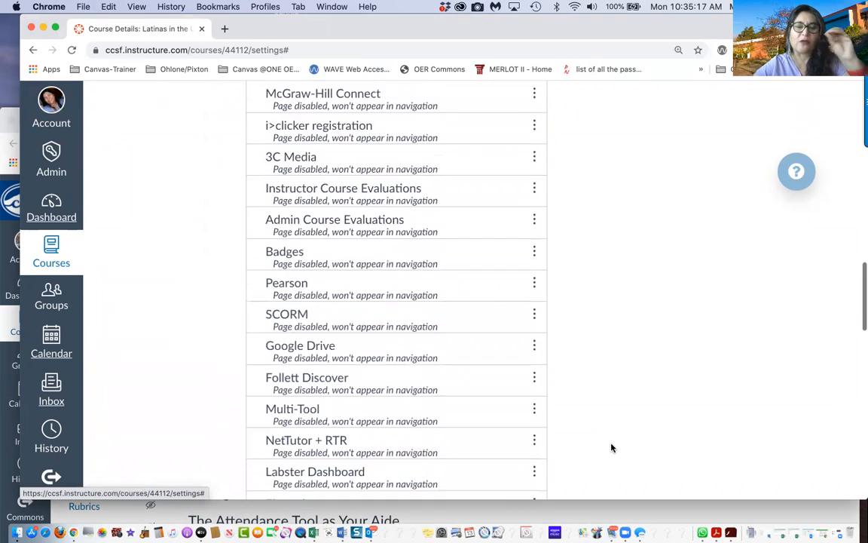
pyautogui.scroll(-5, 611, 448)
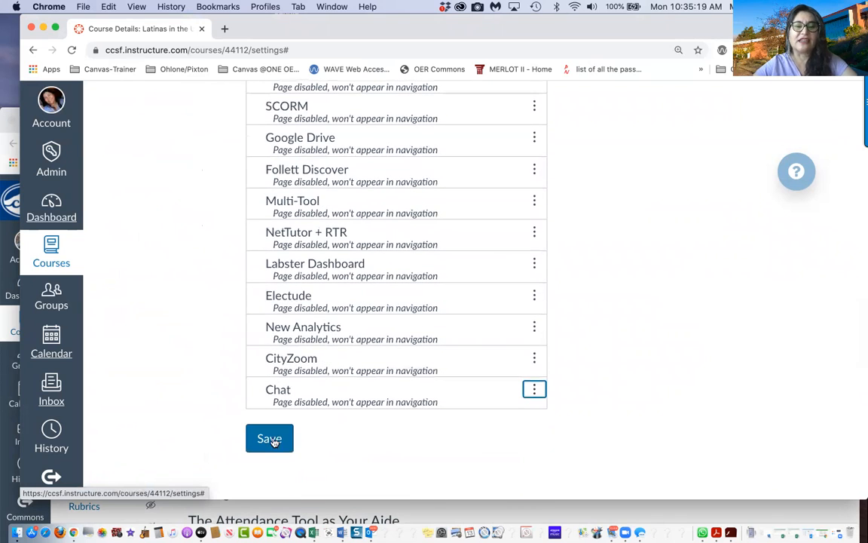
pyautogui.click(269, 439)
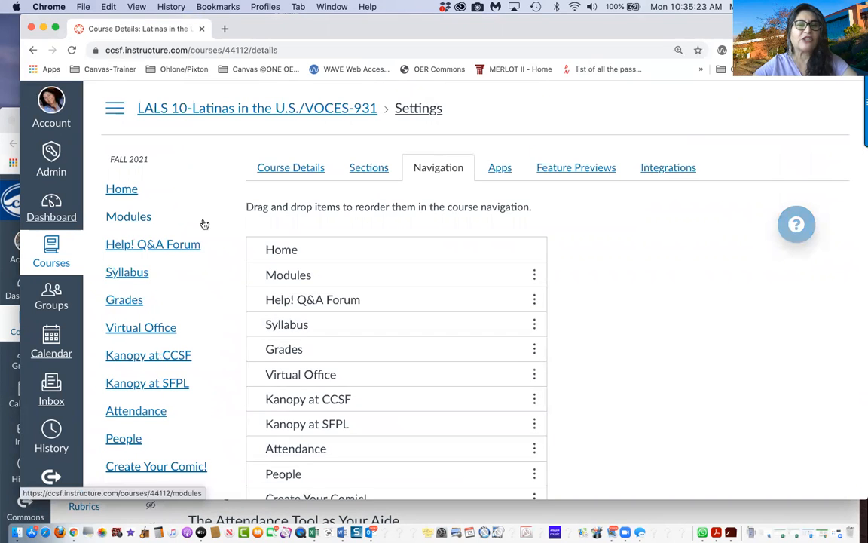
# - Return to the course home page, open the Attendance tool and set the roll call date to August 30, 2021
pyautogui.click(127, 190)
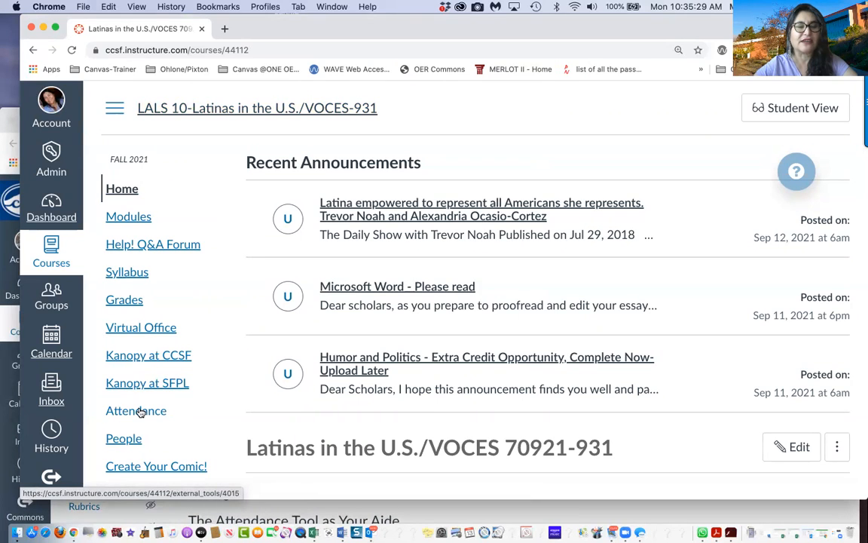
pyautogui.click(140, 412)
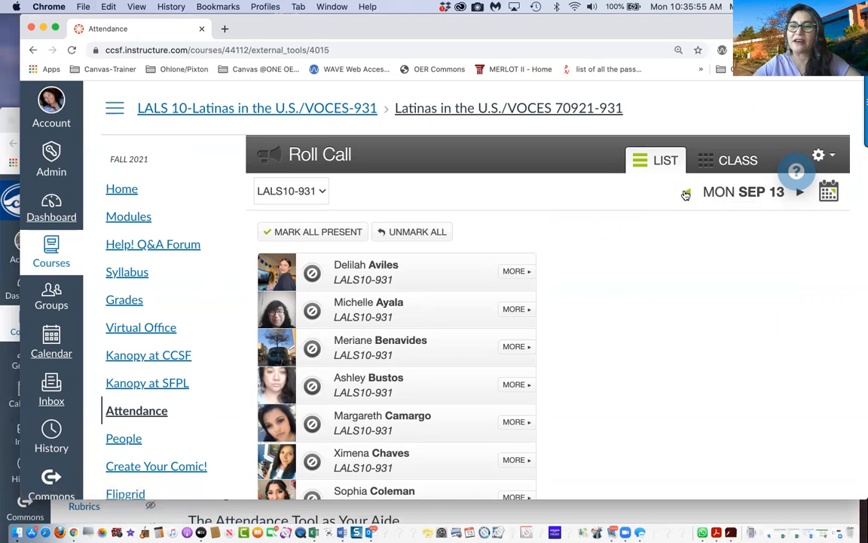
pyautogui.click(686, 195)
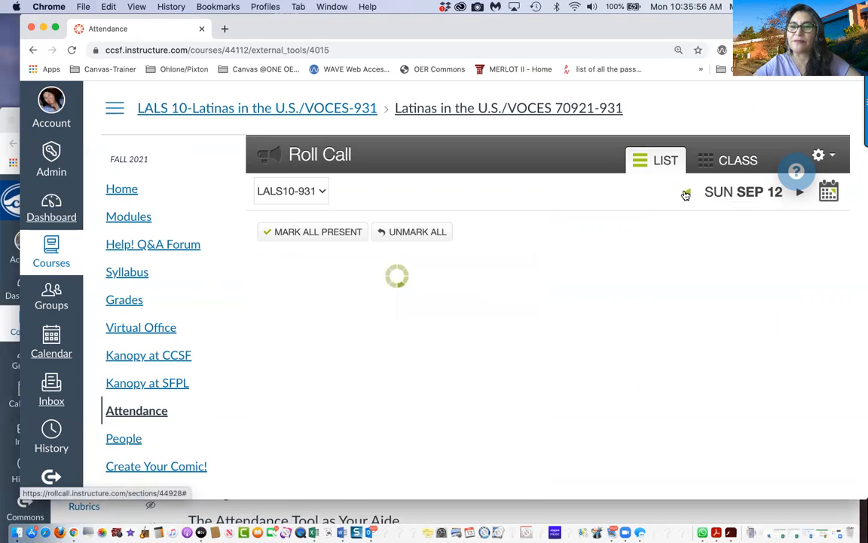
pyautogui.click(829, 193)
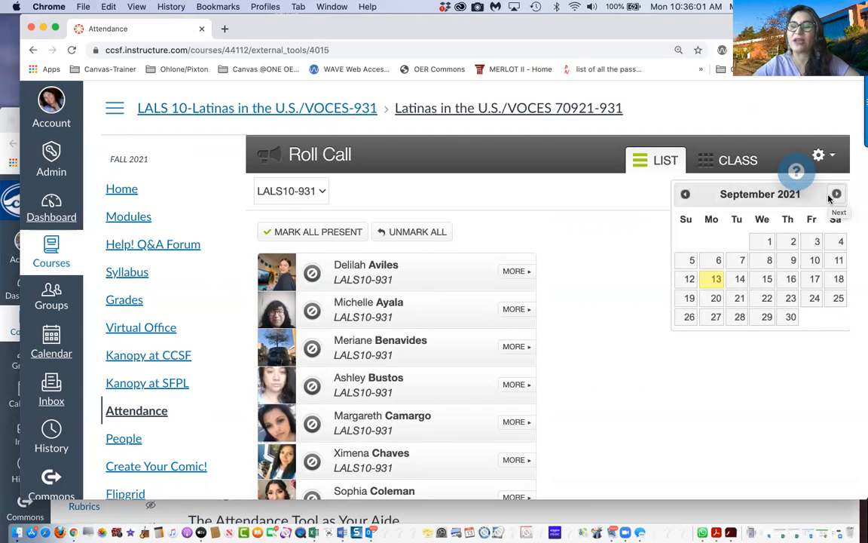
pyautogui.click(685, 194)
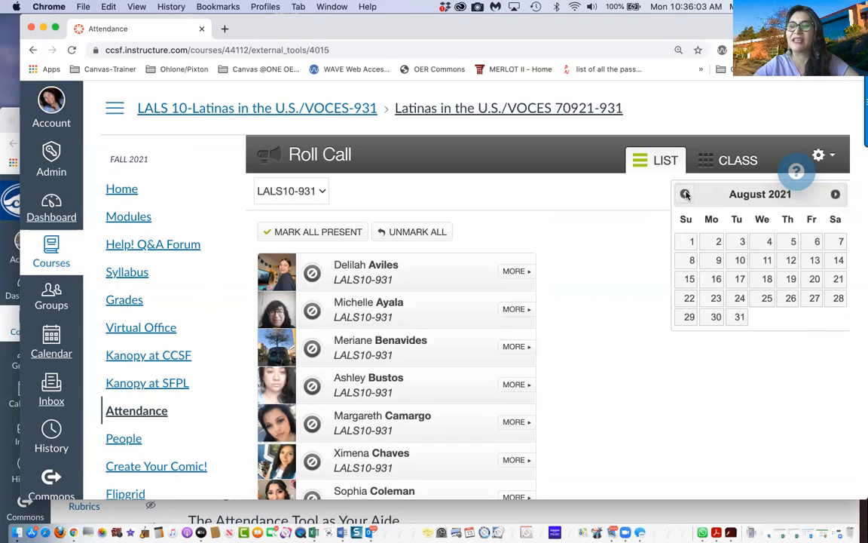
pyautogui.click(716, 318)
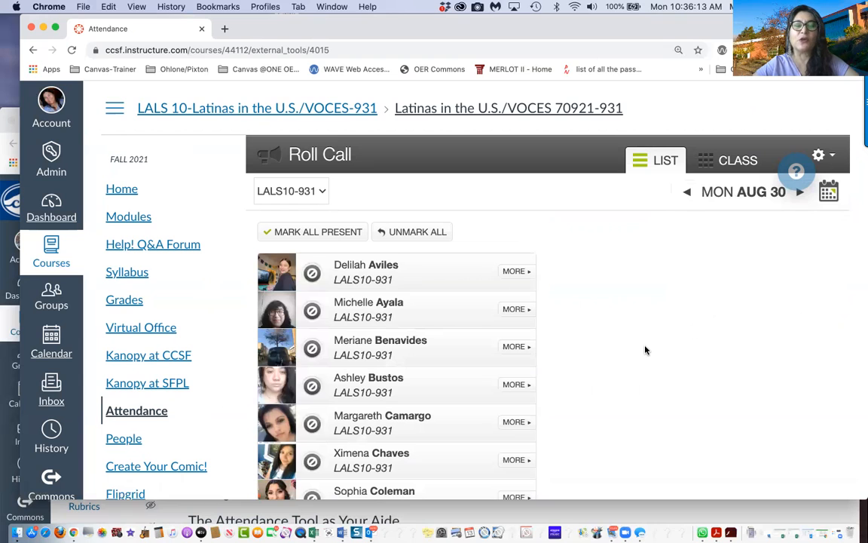
# - Examine the roll call's student list for August 30 through to its last entry
pyautogui.scroll(-3, 645, 350)
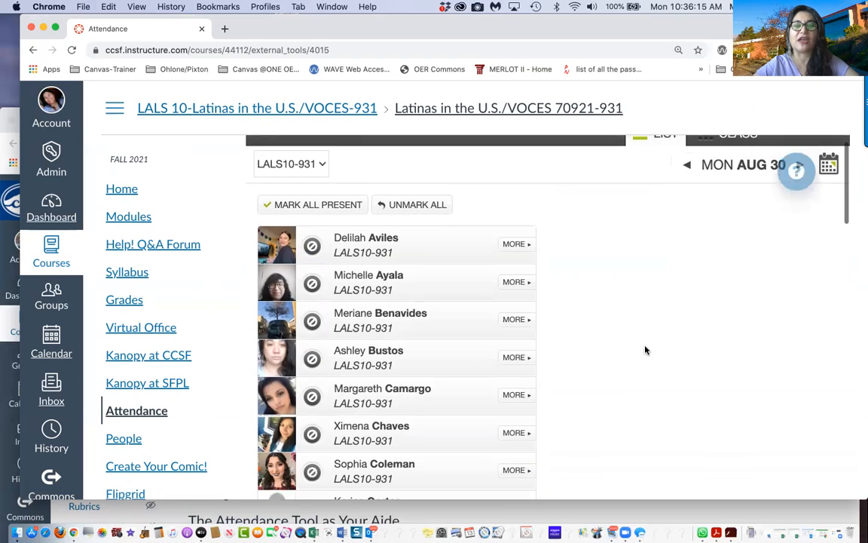
pyautogui.scroll(-5, 645, 349)
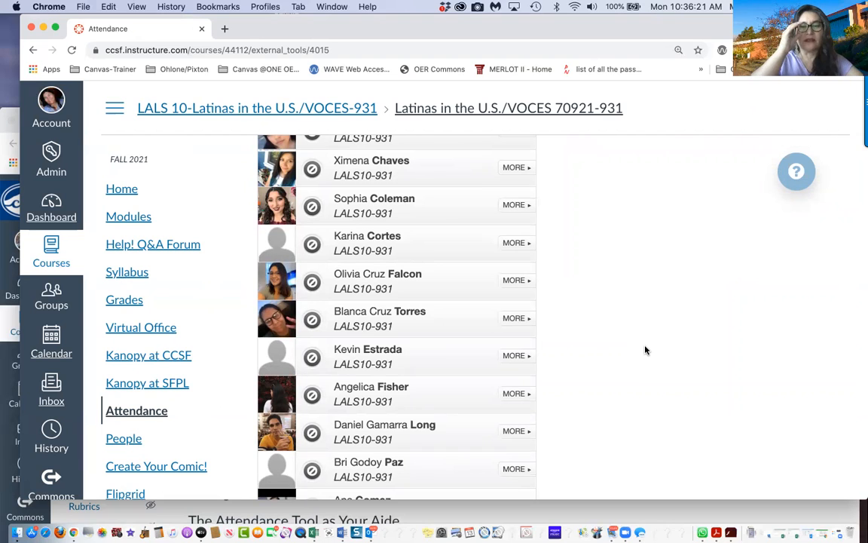
pyautogui.scroll(-5, 646, 350)
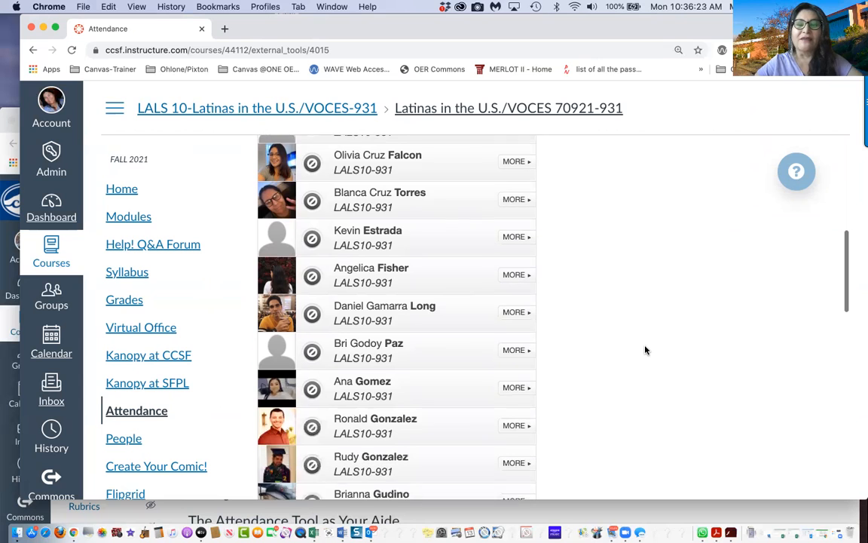
pyautogui.scroll(-6, 645, 350)
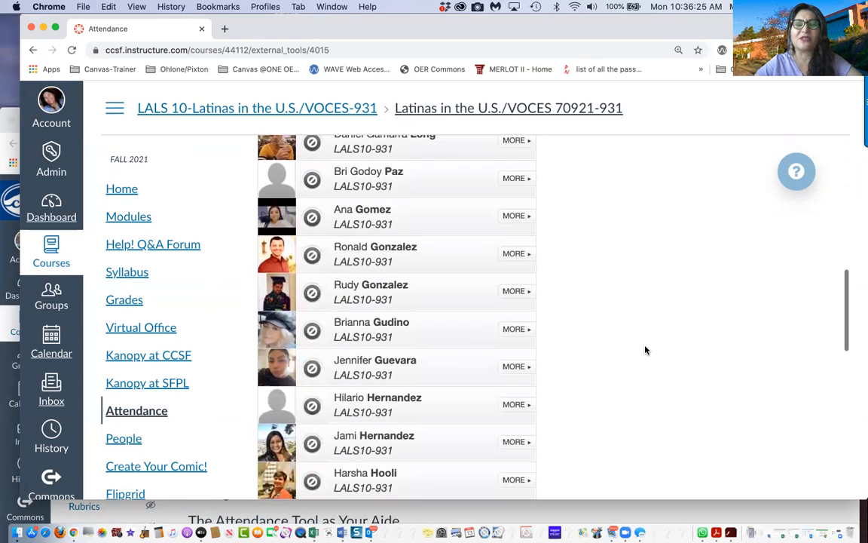
pyautogui.scroll(-6, 645, 350)
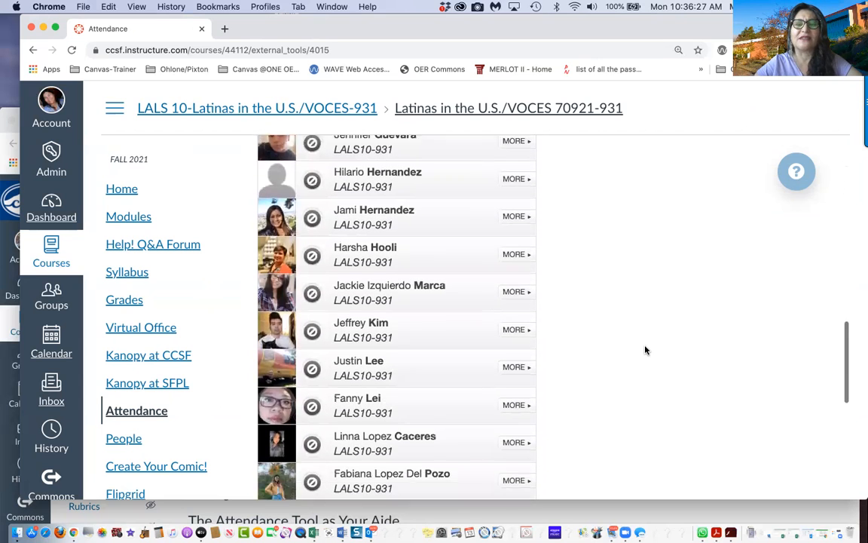
pyautogui.scroll(-4, 645, 350)
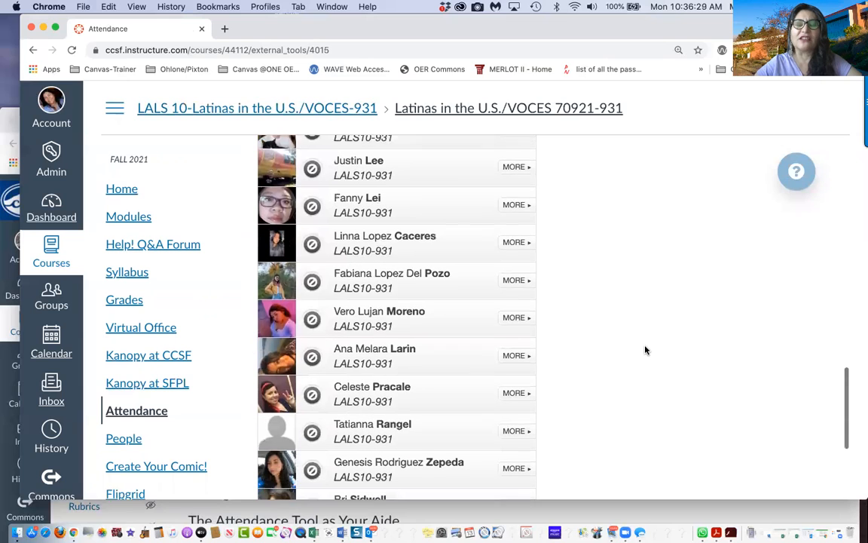
pyautogui.scroll(-4, 645, 350)
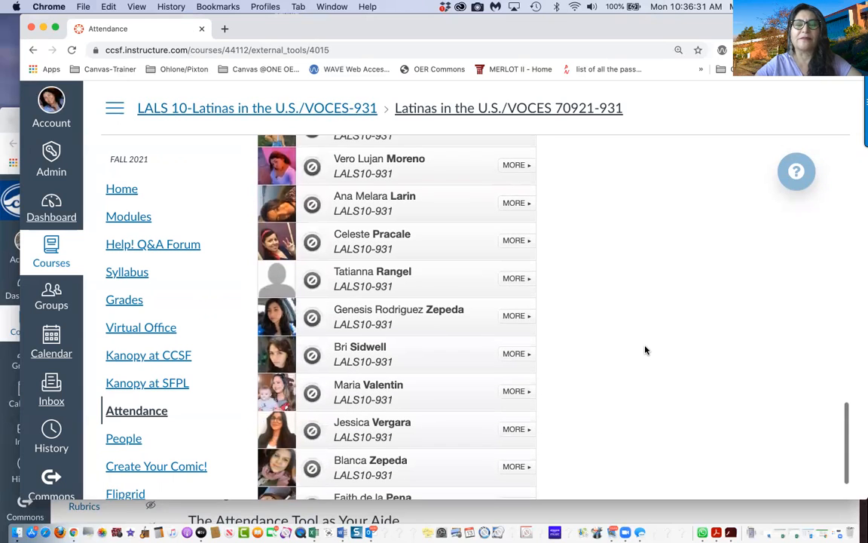
pyautogui.scroll(-2, 646, 350)
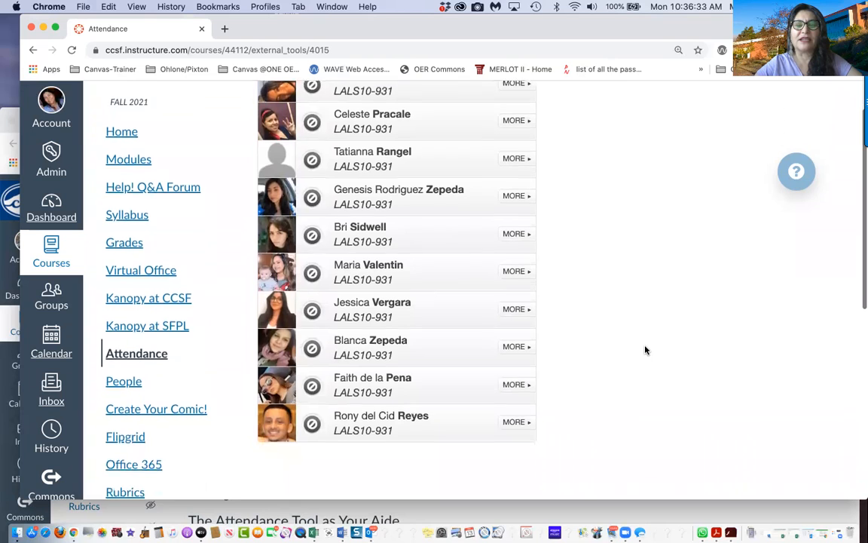
pyautogui.scroll(-3, 645, 350)
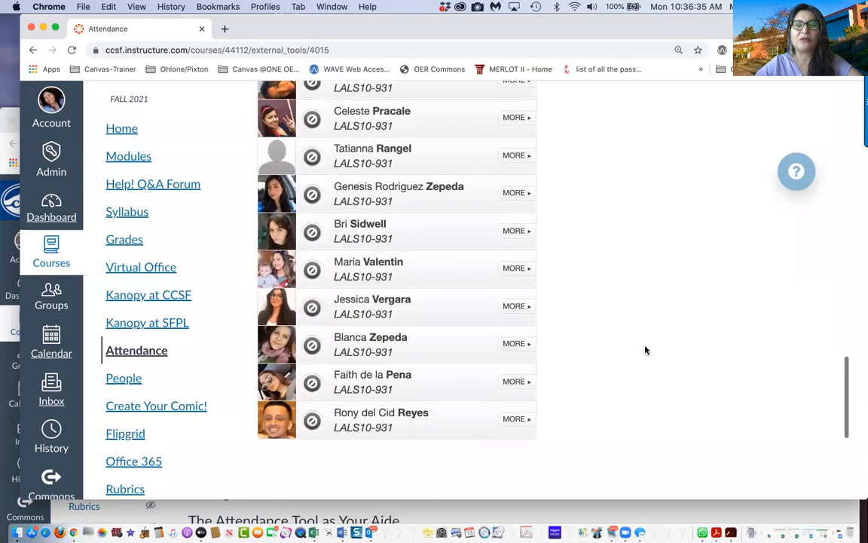
# - Mark the ninth student from the end of the August 30 roll call list as late
pyautogui.scroll(3, 646, 350)
pyautogui.scroll(3, 645, 349)
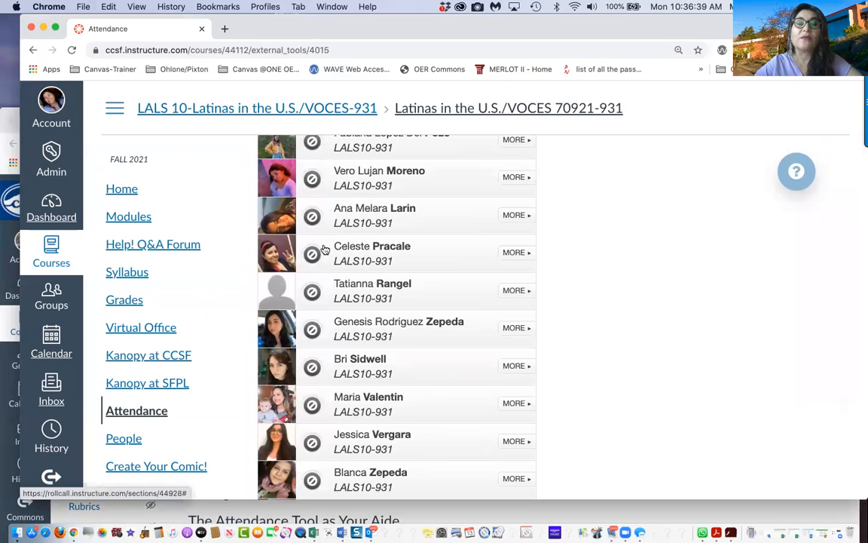
pyautogui.click(311, 256)
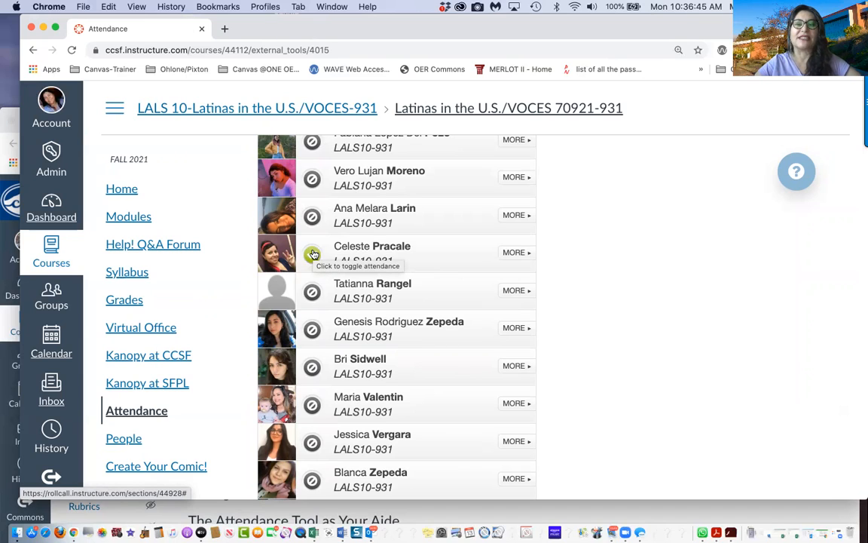
pyautogui.click(313, 256)
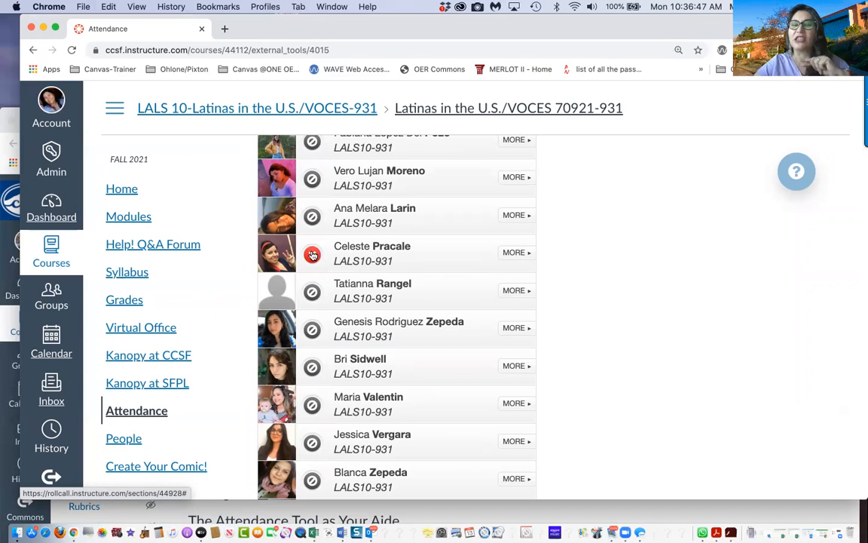
pyautogui.click(313, 255)
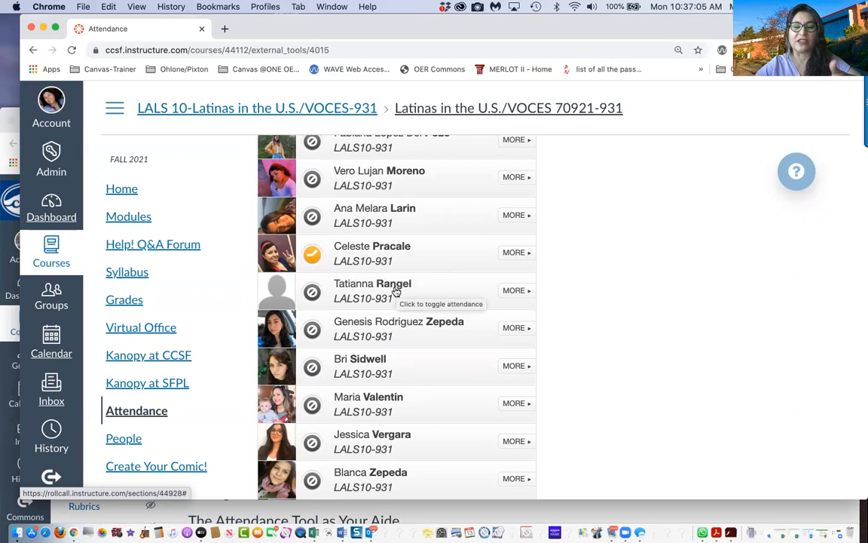
# - In the Roll Call settings, exclude attendance from the final grade and count a lateness as 75% of a presence
pyautogui.scroll(1, 514, 341)
pyautogui.scroll(5, 514, 341)
pyautogui.scroll(10, 514, 341)
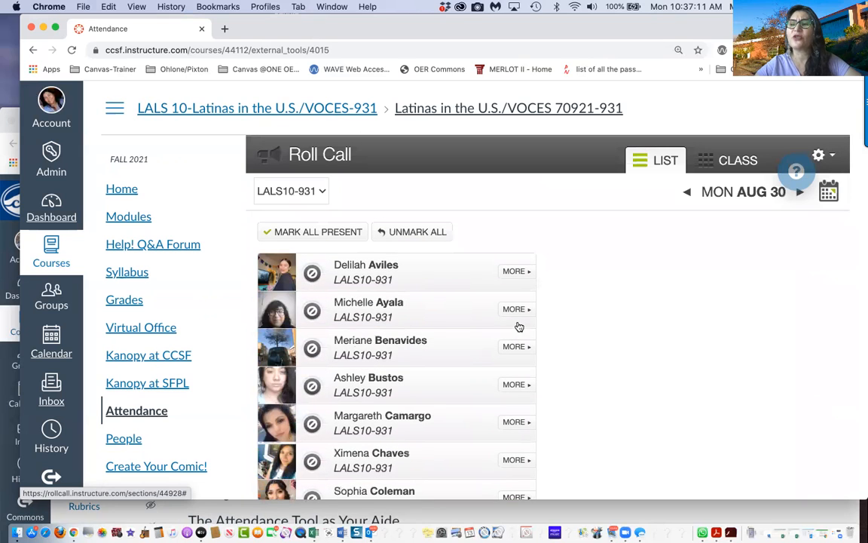
pyautogui.click(830, 157)
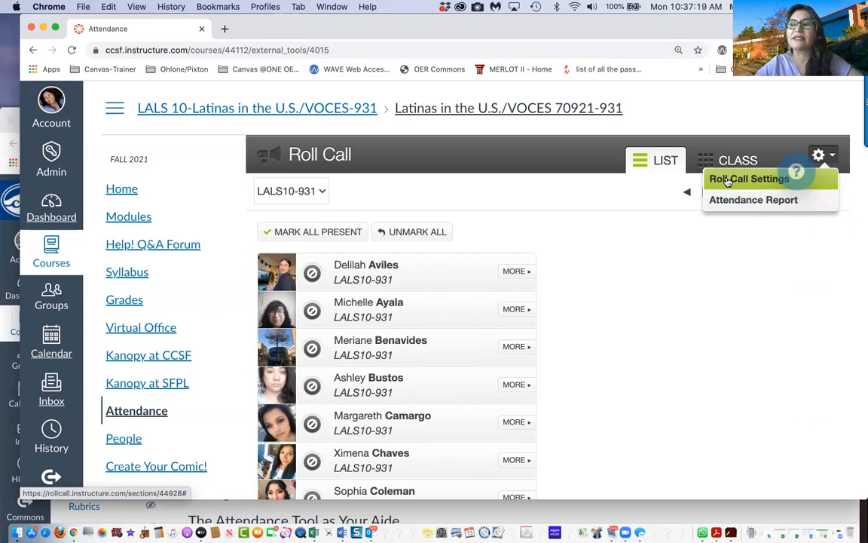
pyautogui.click(728, 182)
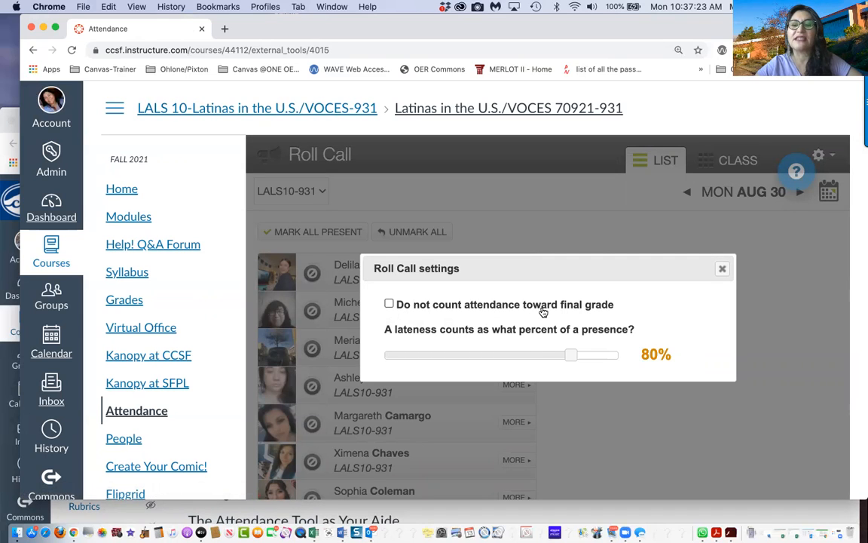
pyautogui.click(389, 304)
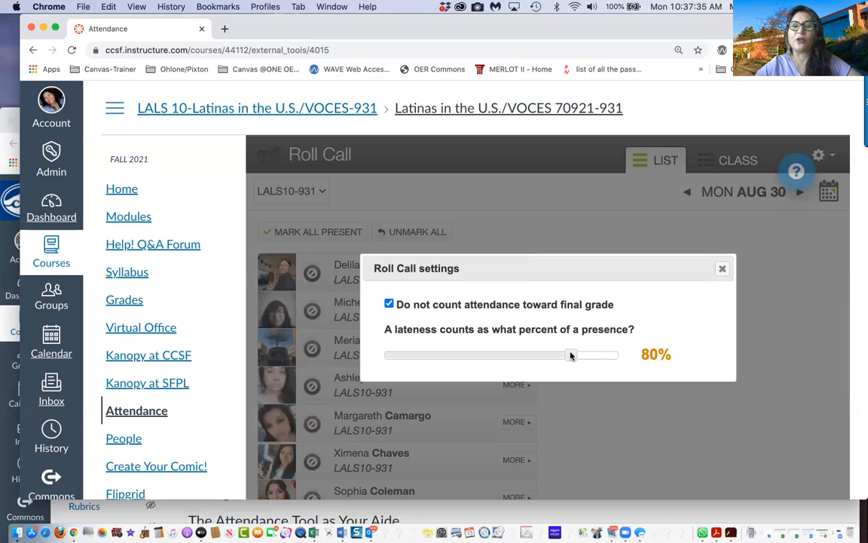
pyautogui.moveTo(571, 355)
pyautogui.mouseDown()
pyautogui.moveTo(533, 355)
pyautogui.moveTo(561, 356)
pyautogui.mouseUp()
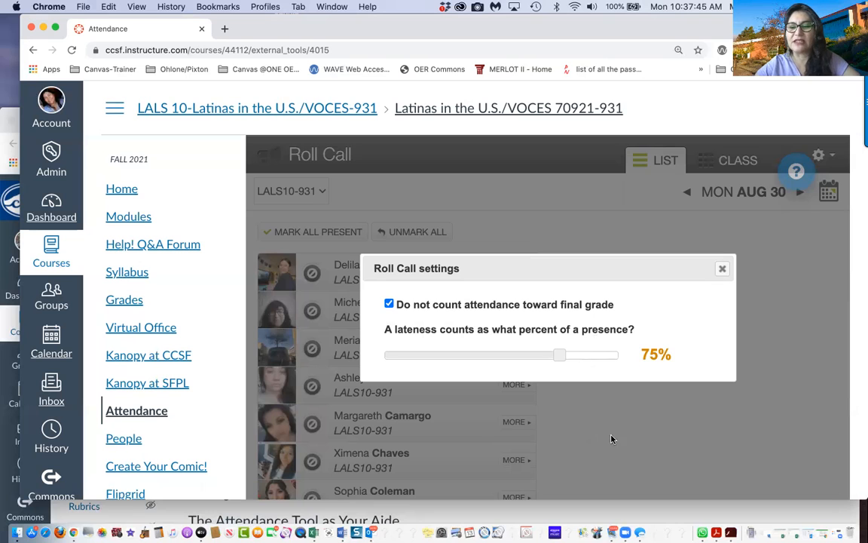
# - Make attendance count toward the final grade again and close the Roll Call settings
pyautogui.scroll(-10, 616, 452)
pyautogui.scroll(-10, 616, 452)
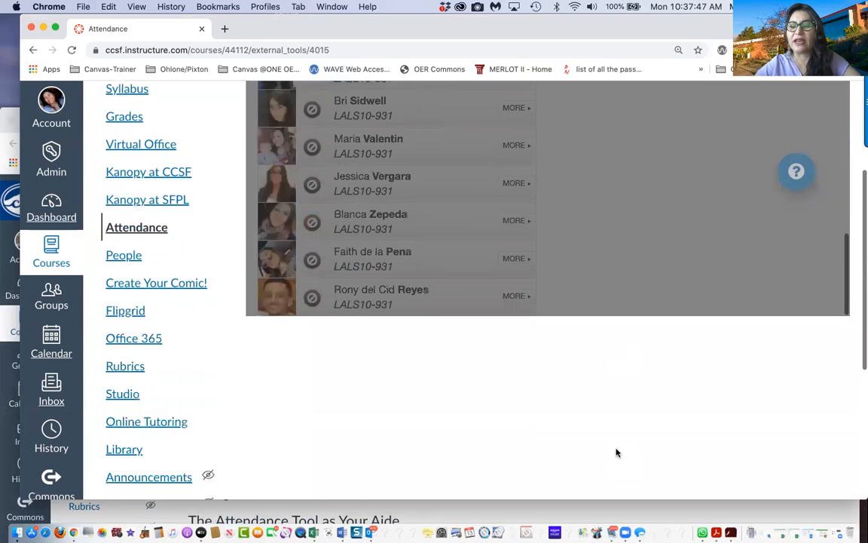
pyautogui.scroll(5, 617, 452)
pyautogui.scroll(10, 617, 452)
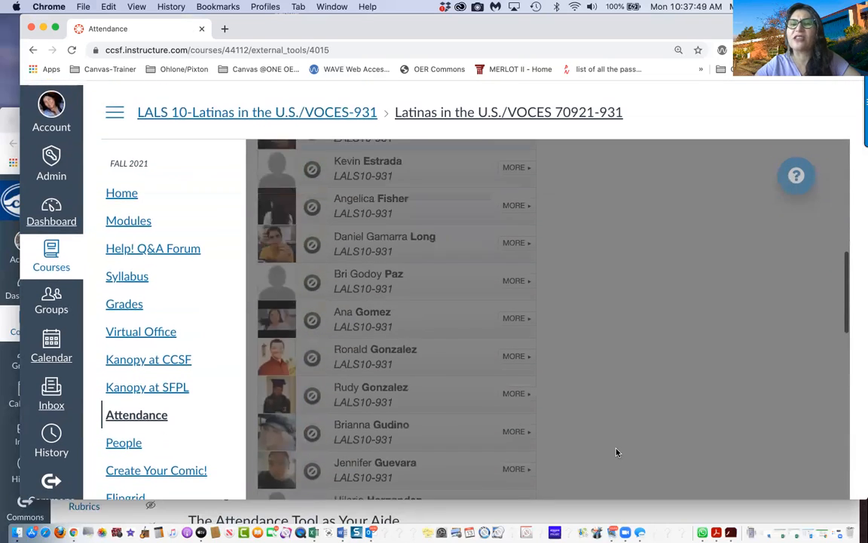
pyautogui.scroll(1, 617, 453)
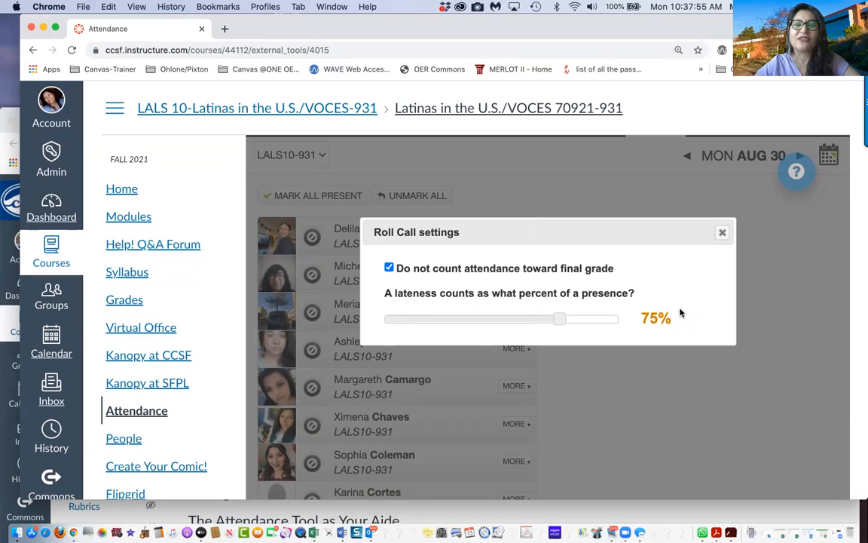
pyautogui.click(389, 268)
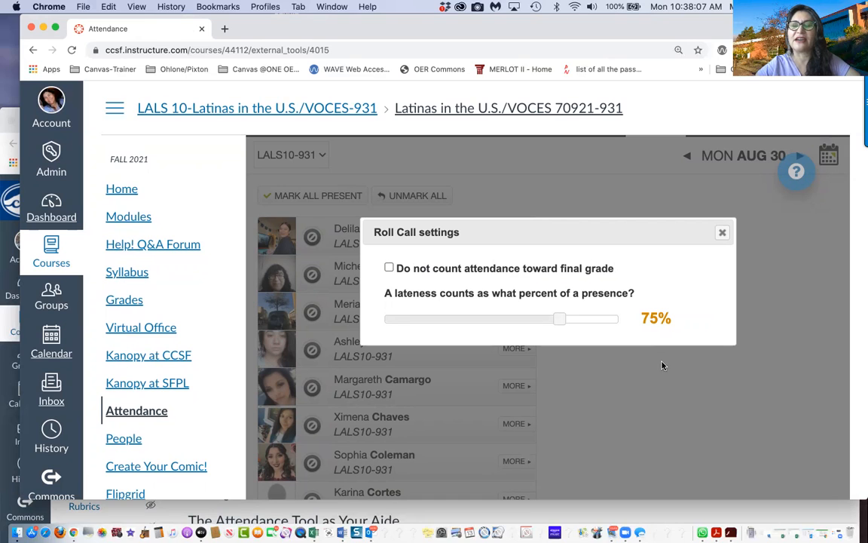
pyautogui.click(722, 235)
# - Mark the student two rows above the late student as present for August 30
pyautogui.scroll(-4, 671, 358)
pyautogui.scroll(-4, 671, 359)
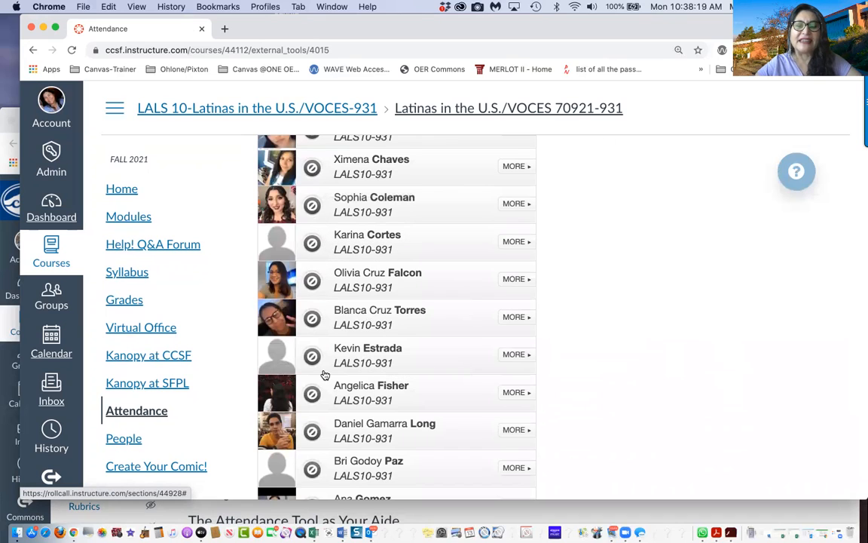
pyautogui.scroll(-10, 320, 391)
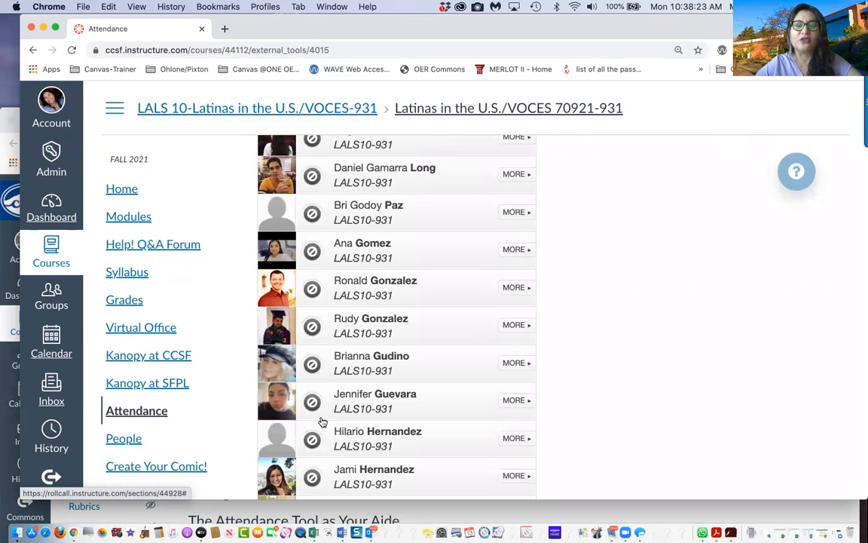
pyautogui.scroll(-5, 322, 422)
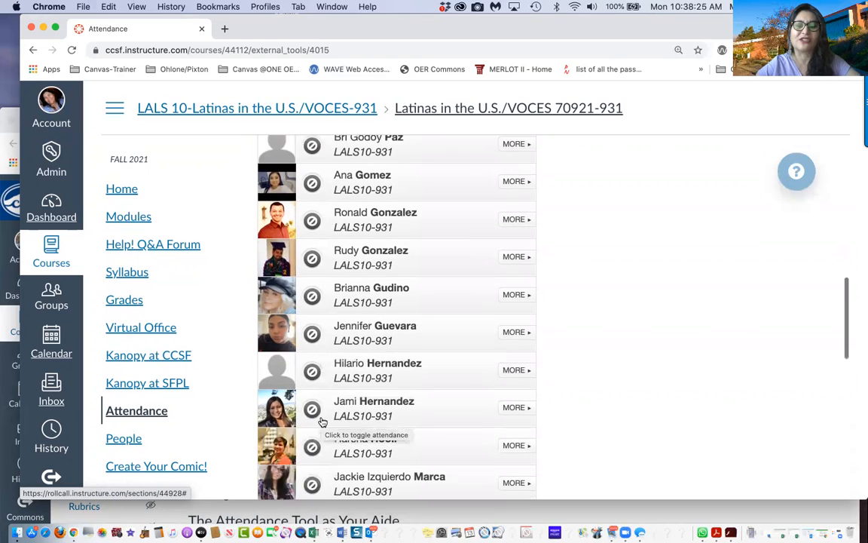
pyautogui.scroll(-10, 322, 422)
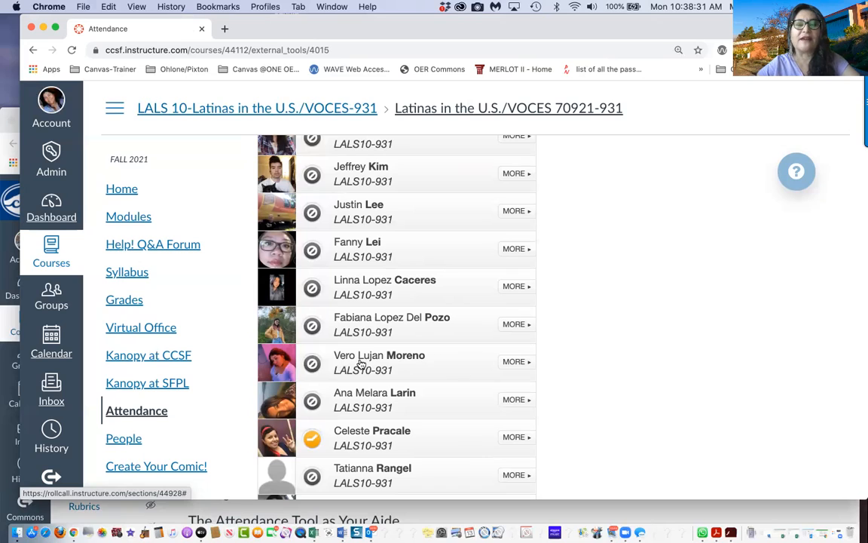
pyautogui.click(313, 365)
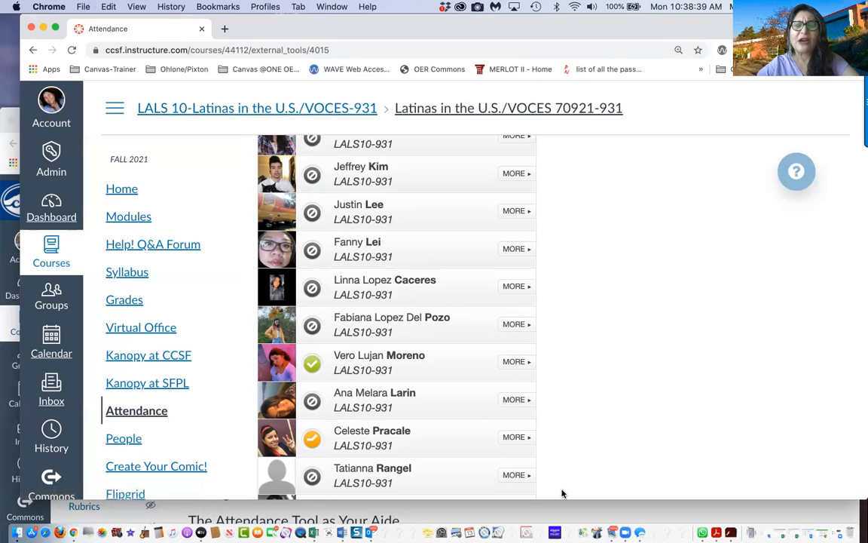
# - Cycle the late student's attendance through unmarked and present back to late
pyautogui.click(312, 439)
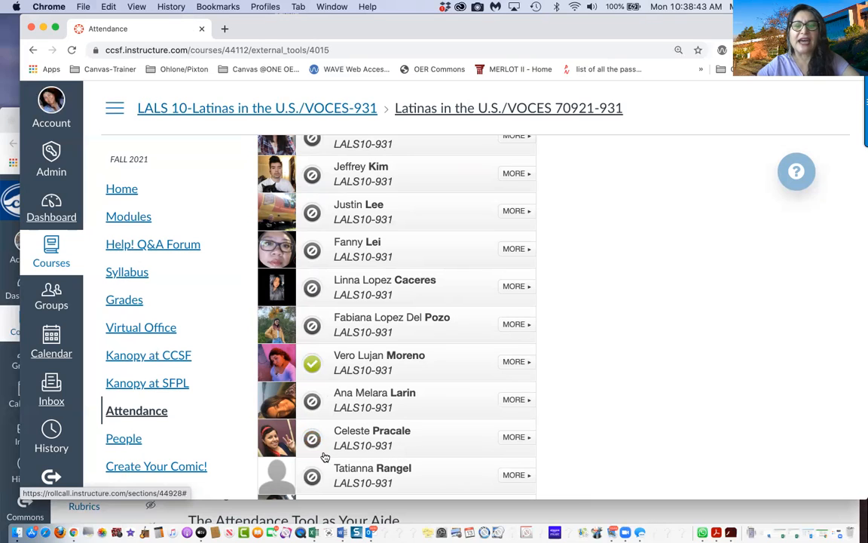
pyautogui.click(311, 439)
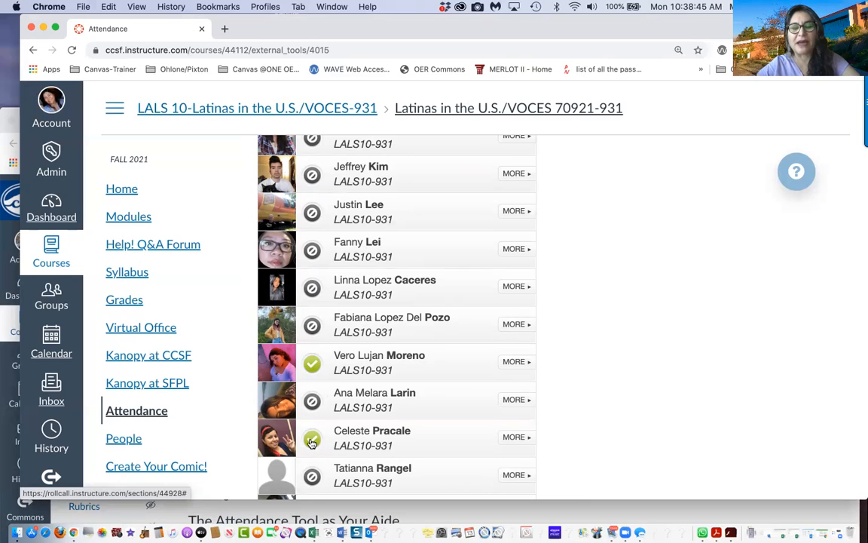
pyautogui.click(312, 440)
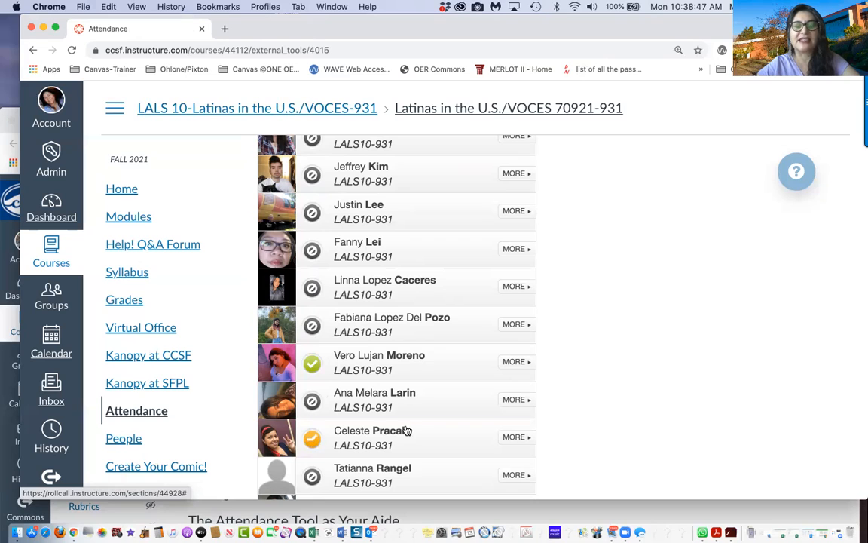
# - Open the attendance details of the student marked present
pyautogui.scroll(6, 621, 448)
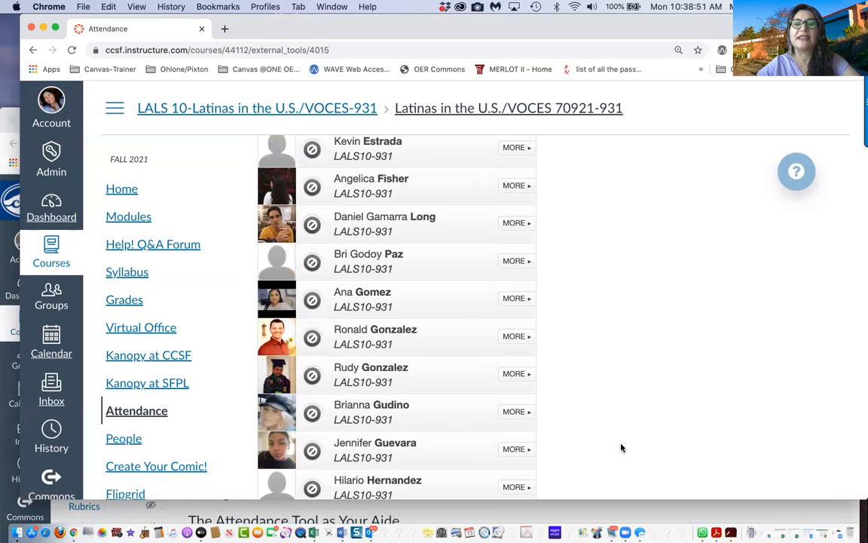
pyautogui.scroll(-6, 621, 448)
pyautogui.scroll(-1, 622, 447)
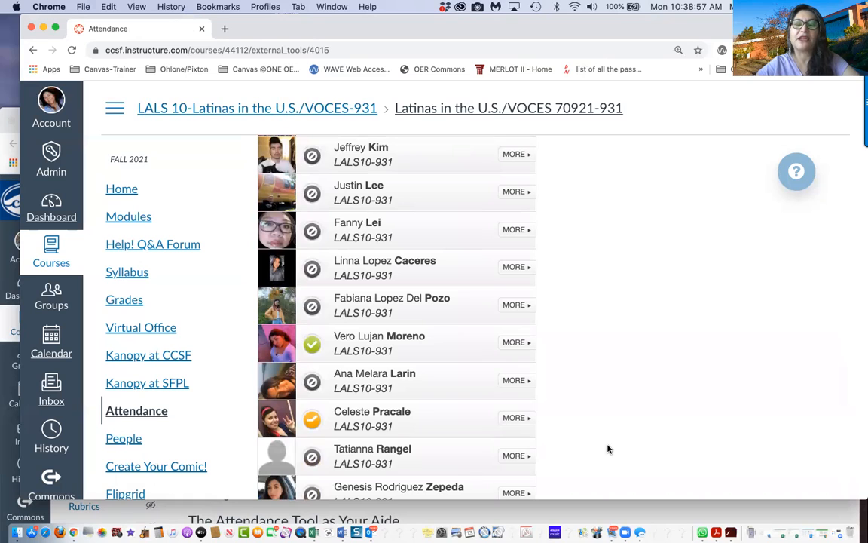
pyautogui.click(515, 343)
pyautogui.scroll(-5, 611, 350)
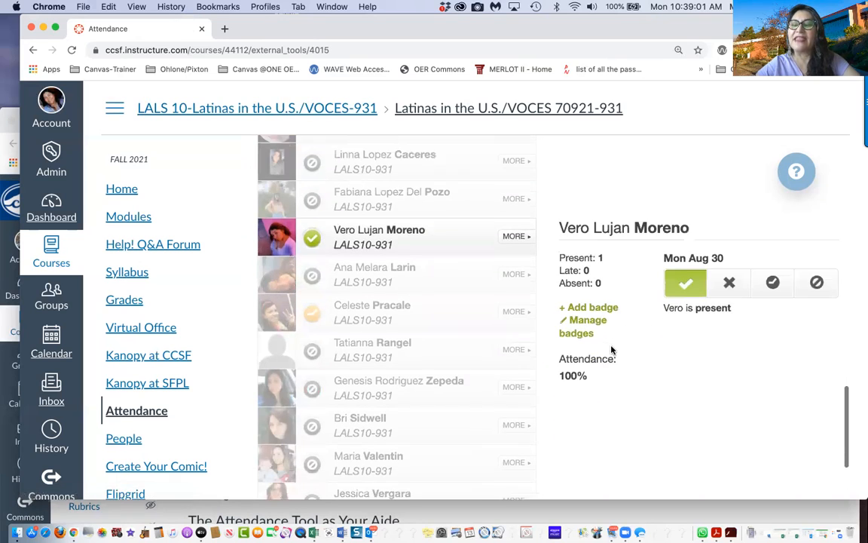
# - Start a new custom attendance badge from the student's details and name it Positive Synchronous Meeting
pyautogui.click(589, 295)
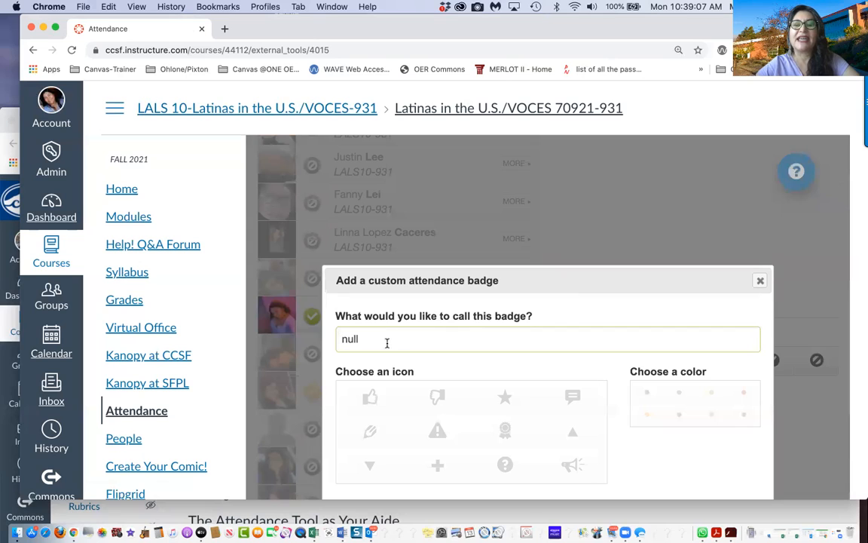
pyautogui.moveTo(362, 343); pyautogui.dragTo(333, 344)
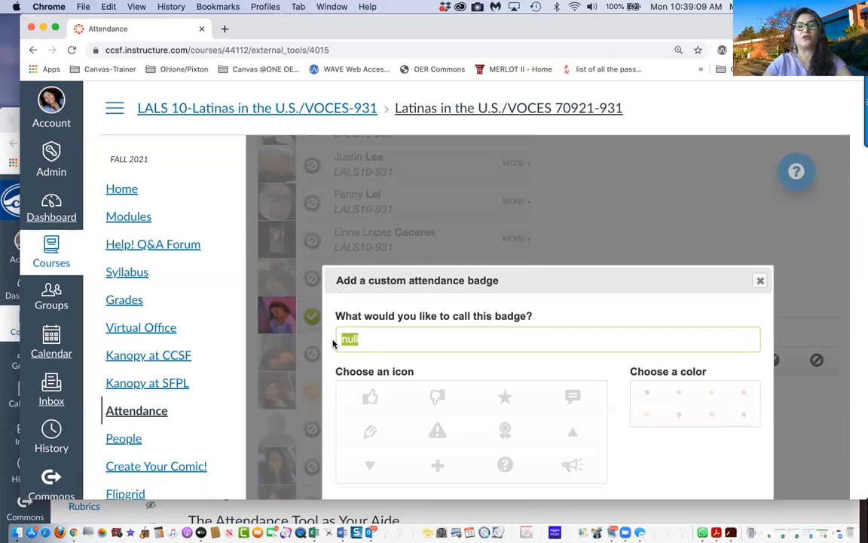
pyautogui.write('Positiv')
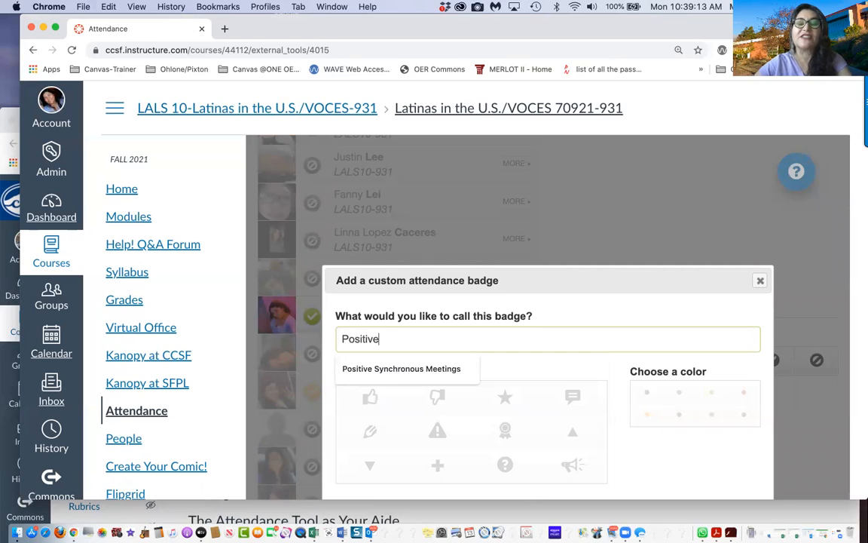
pyautogui.write('eetings')
pyautogui.click(386, 369)
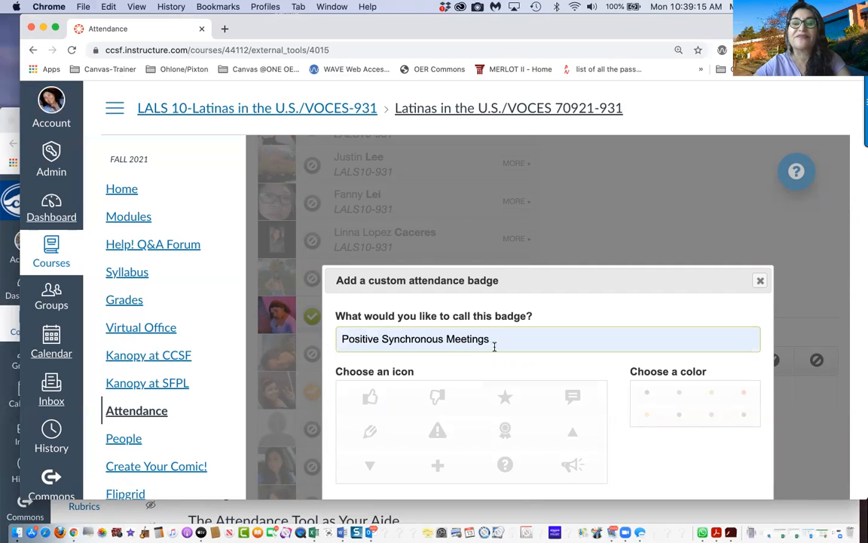
pyautogui.press('BackSpace')
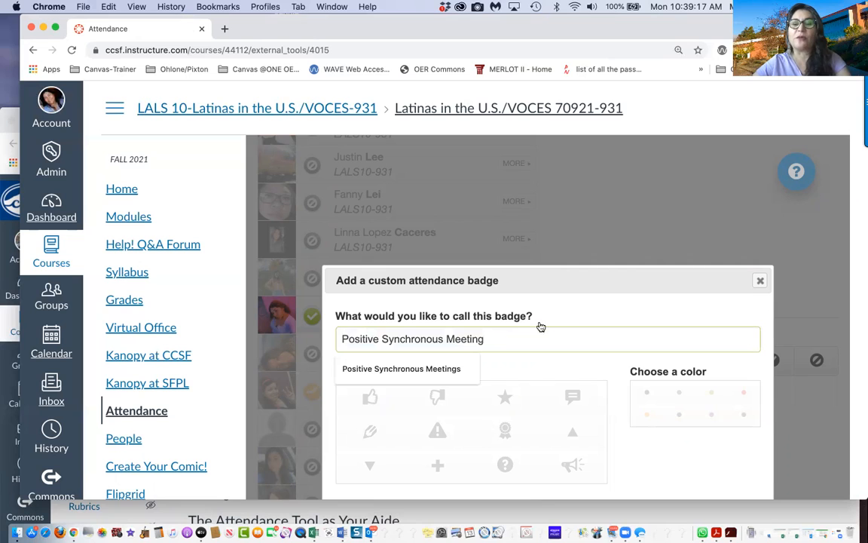
# - Give the badge a star icon in purple and save it
pyautogui.scroll(-1, 438, 428)
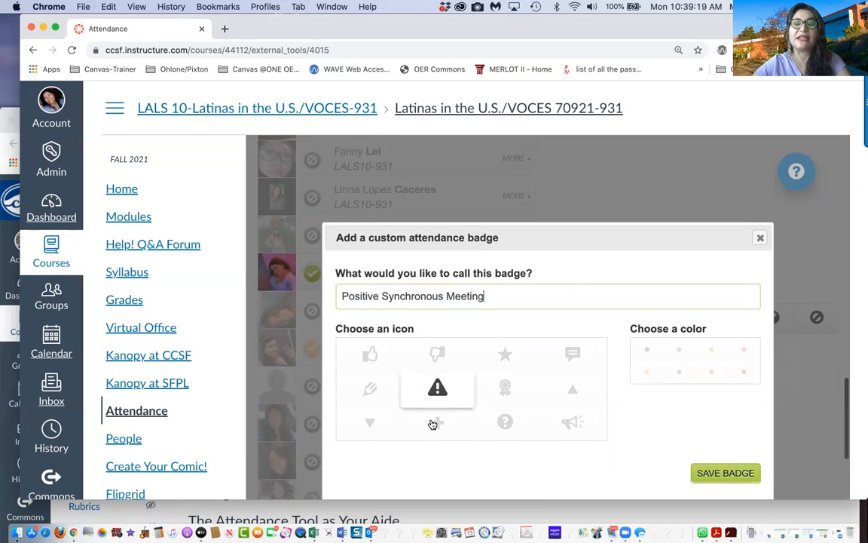
pyautogui.click(505, 354)
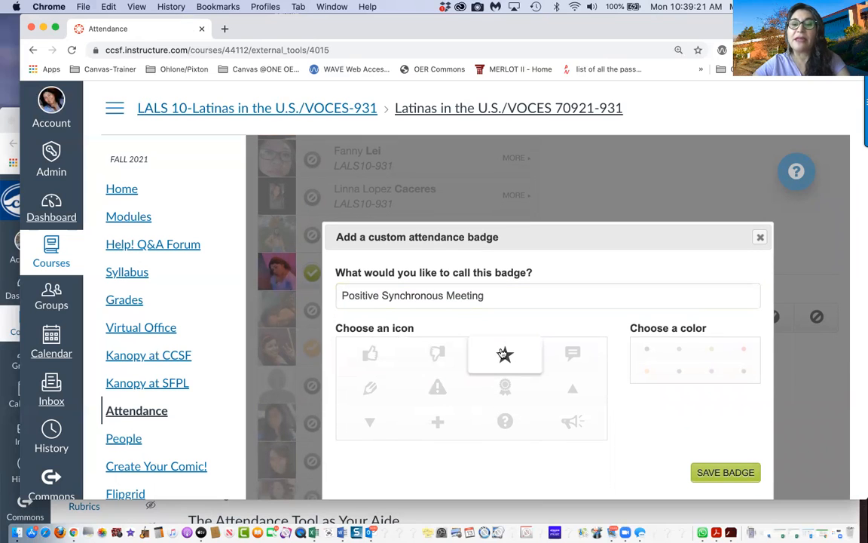
pyautogui.click(649, 352)
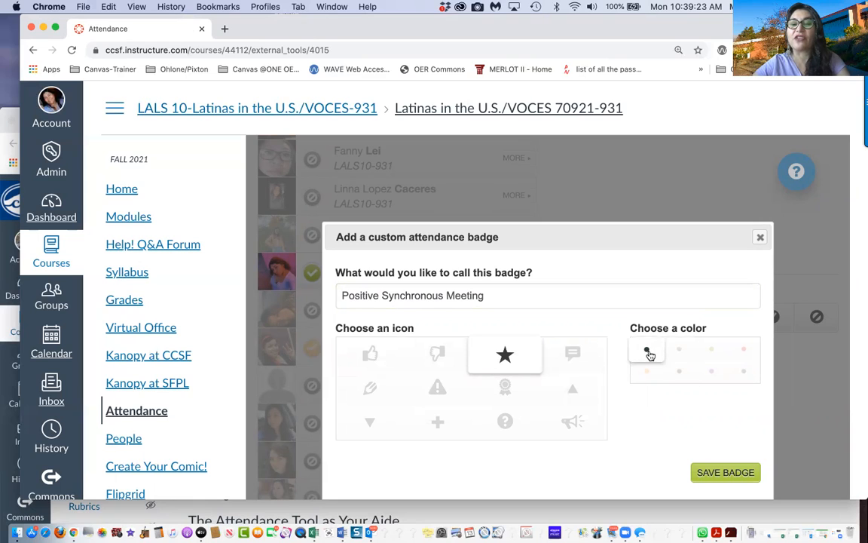
pyautogui.click(680, 371)
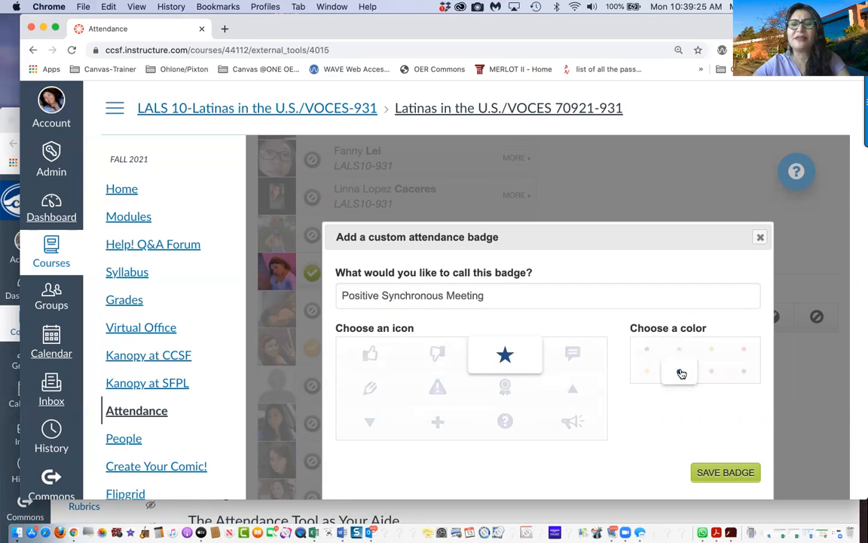
pyautogui.click(712, 371)
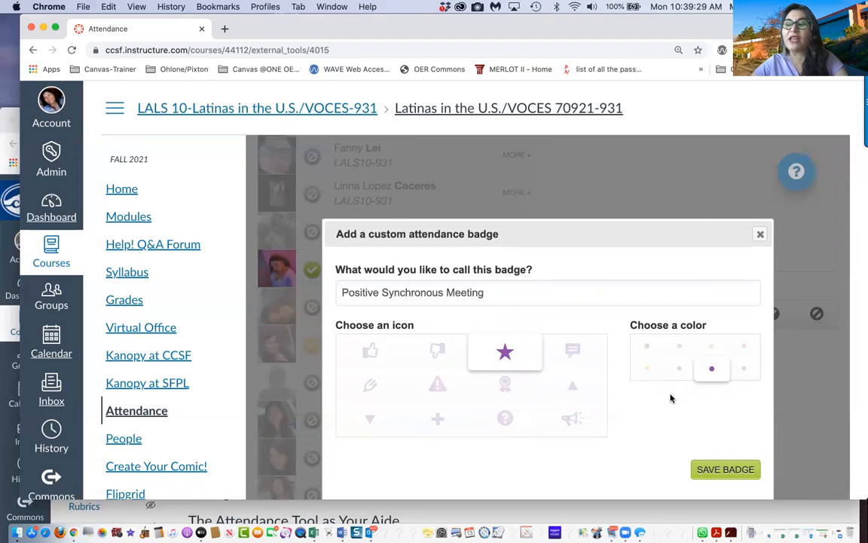
pyautogui.scroll(-1, 671, 398)
pyautogui.click(720, 424)
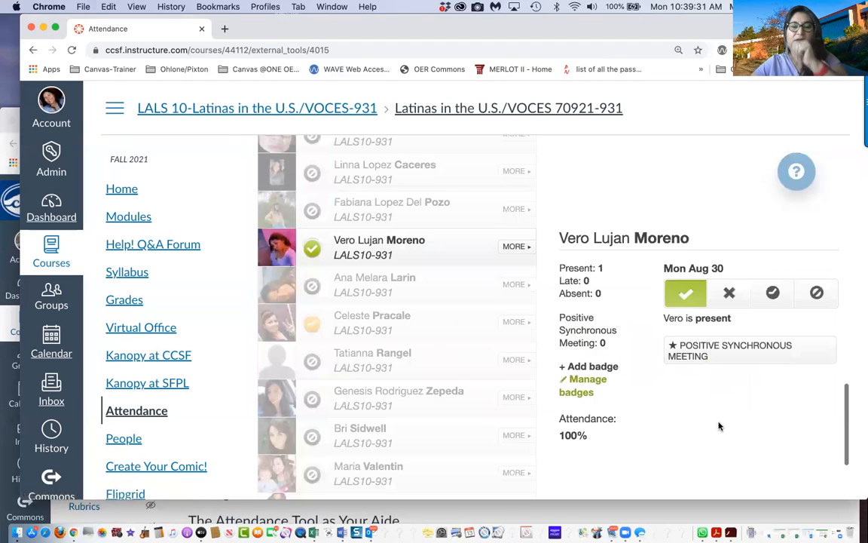
# - Award the Positive Synchronous Meeting badge to the student marked present and close the student's details
pyautogui.click(698, 354)
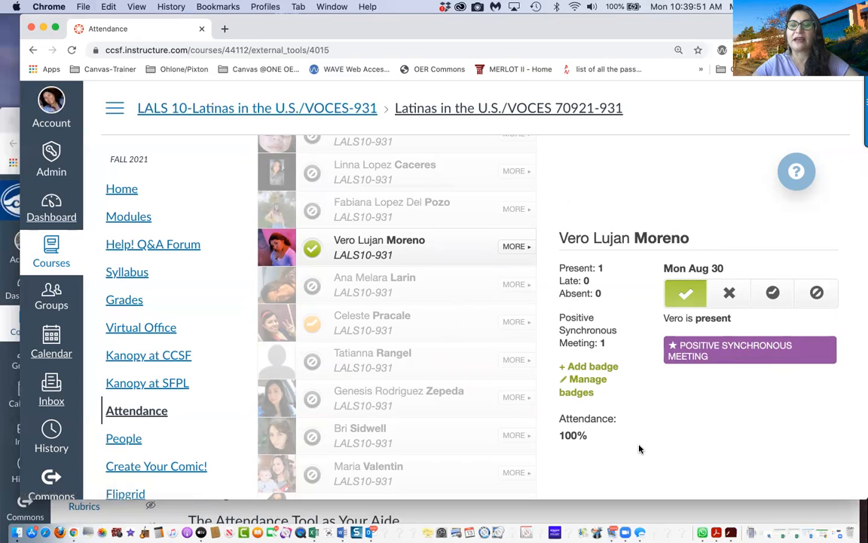
pyautogui.scroll(15, 593, 458)
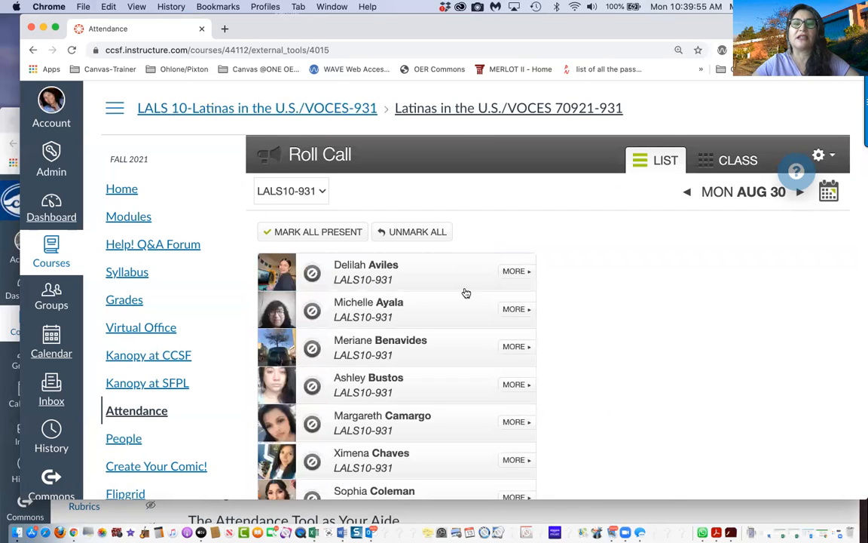
# - Open the attendance details of the student marked late and award the Positive Synchronous Meeting badge
pyautogui.scroll(-10, 616, 431)
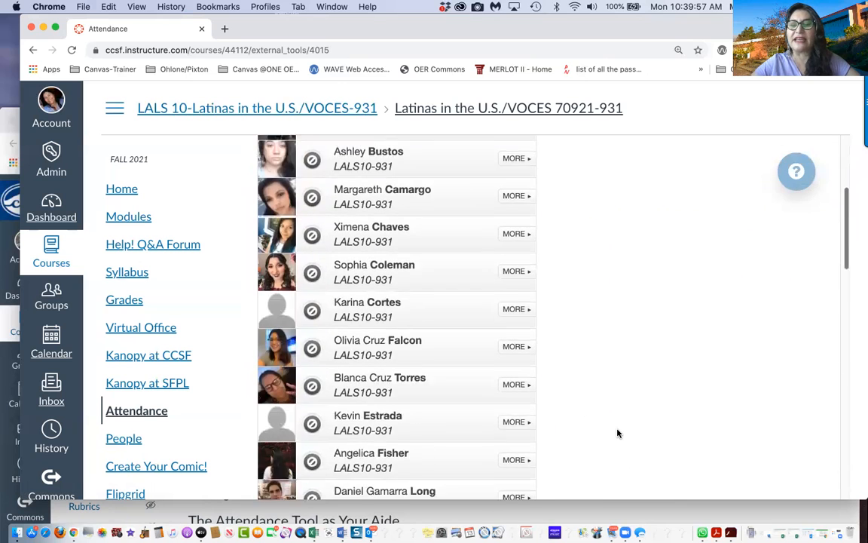
pyautogui.scroll(-15, 617, 432)
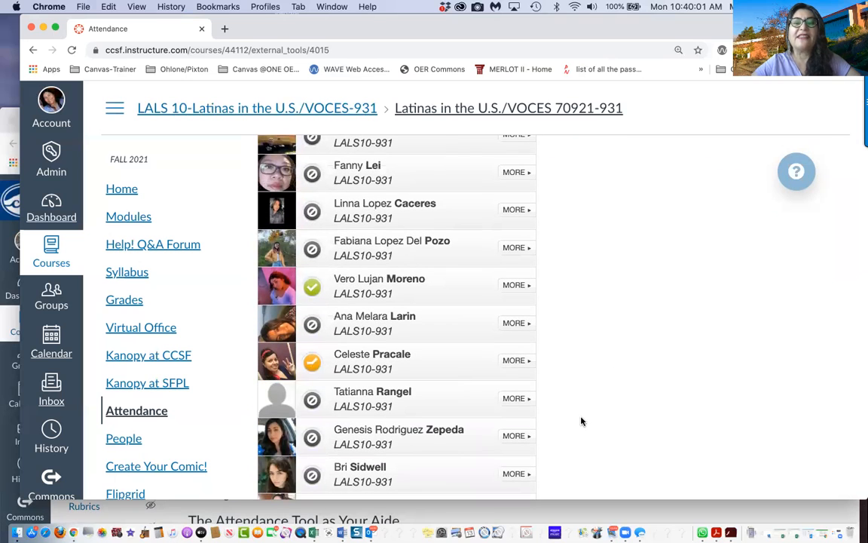
pyautogui.click(518, 363)
pyautogui.scroll(-3, 622, 280)
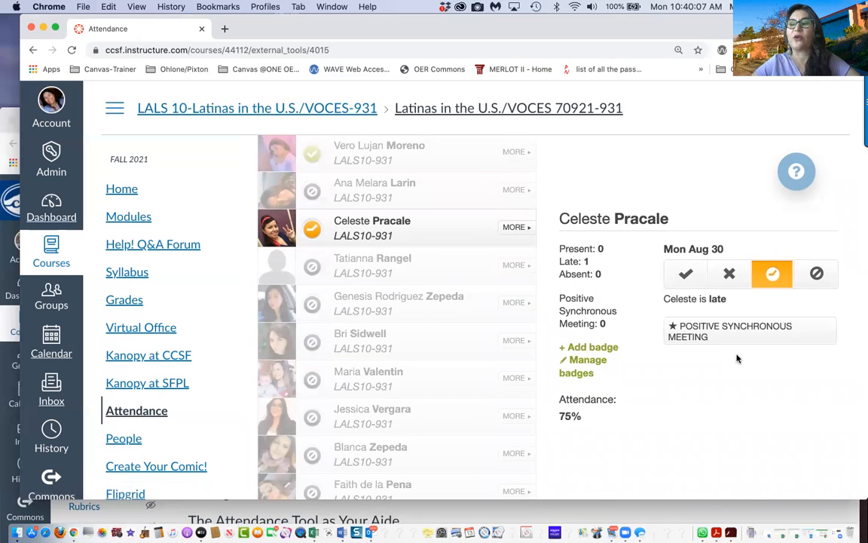
pyautogui.click(743, 332)
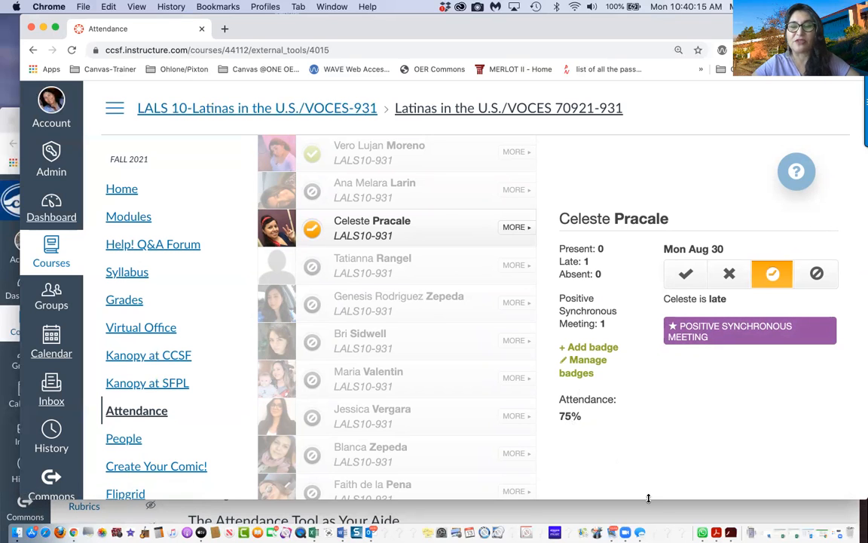
pyautogui.scroll(-2, 736, 397)
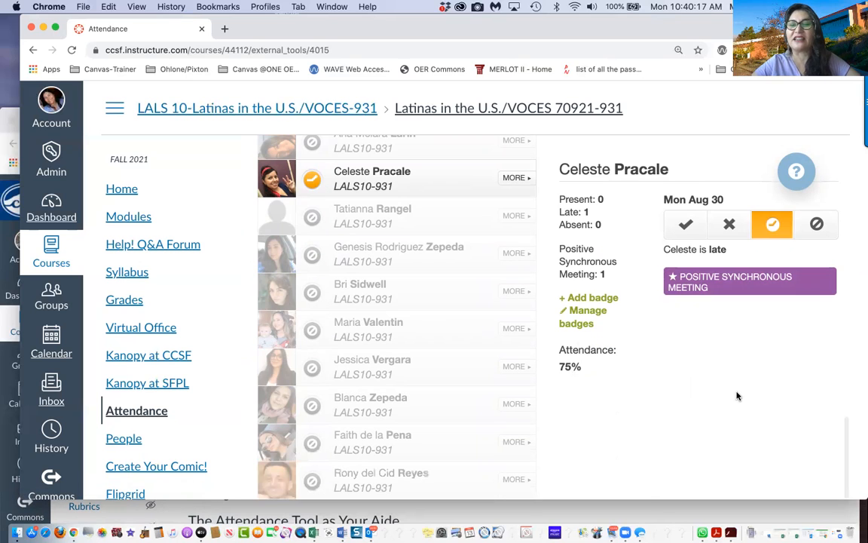
pyautogui.scroll(3, 737, 397)
pyautogui.scroll(10, 737, 396)
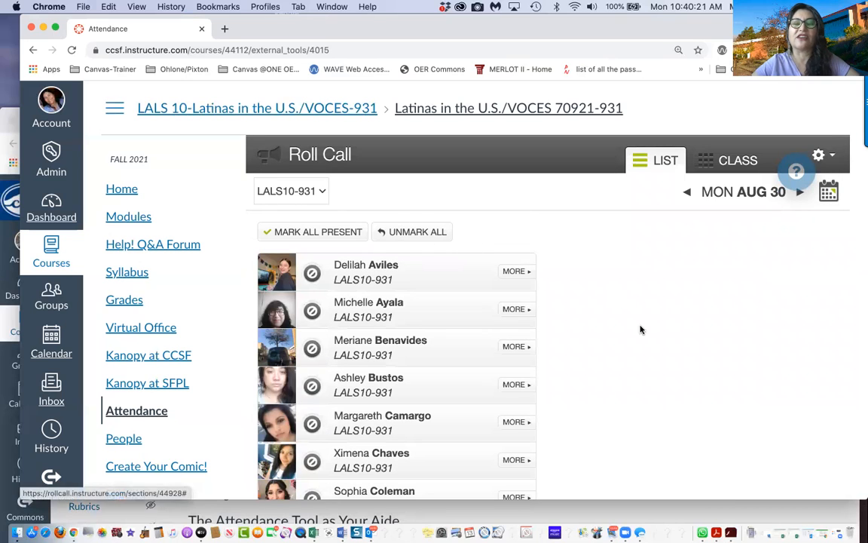
pyautogui.scroll(-2, 641, 329)
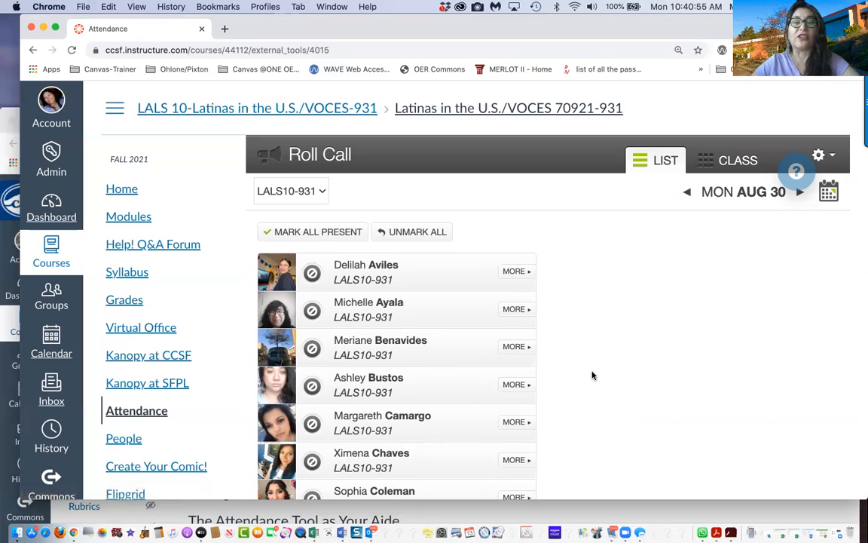
pyautogui.scroll(-1, 597, 371)
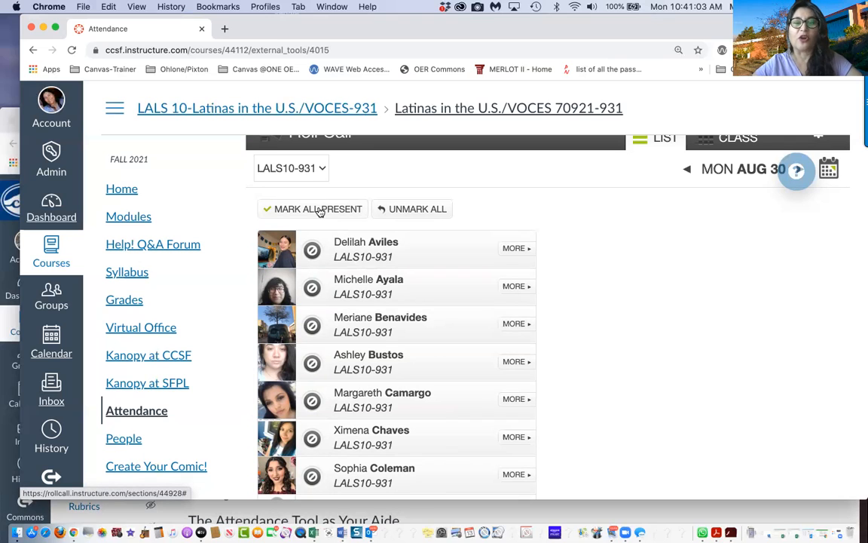
pyautogui.scroll(-3, 334, 329)
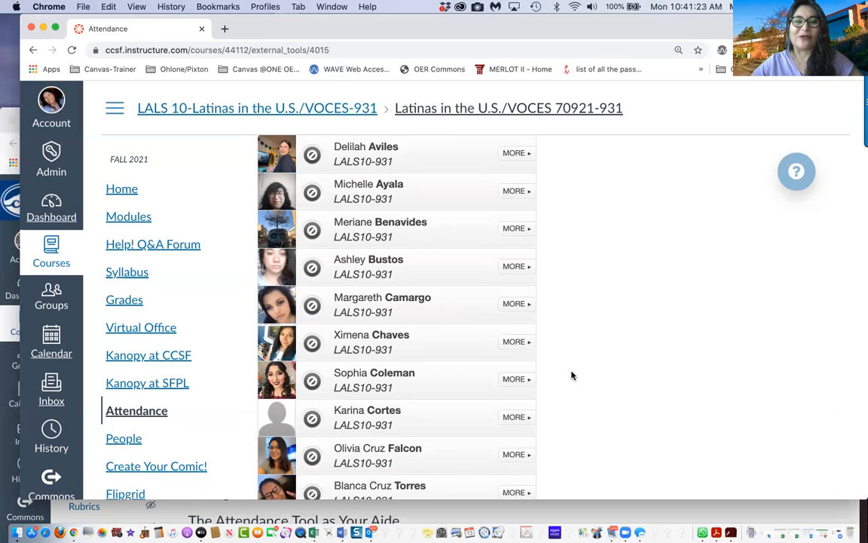
pyautogui.scroll(2, 571, 375)
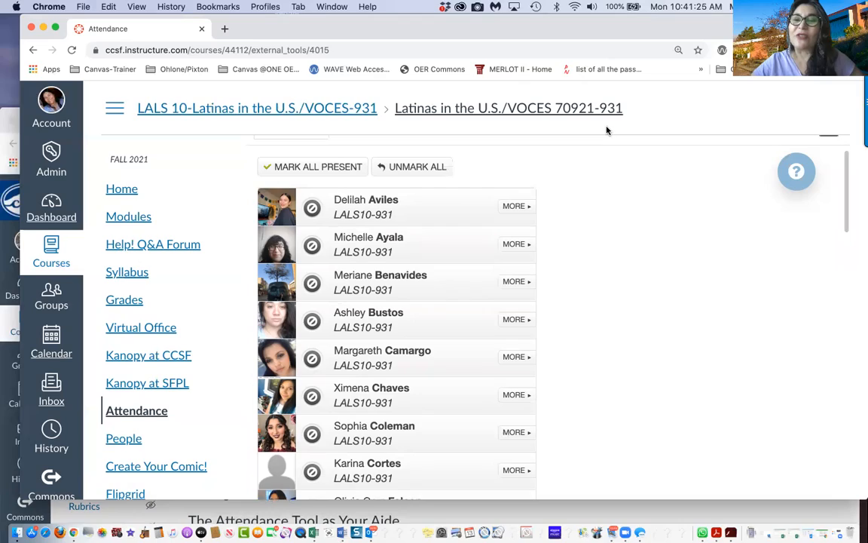